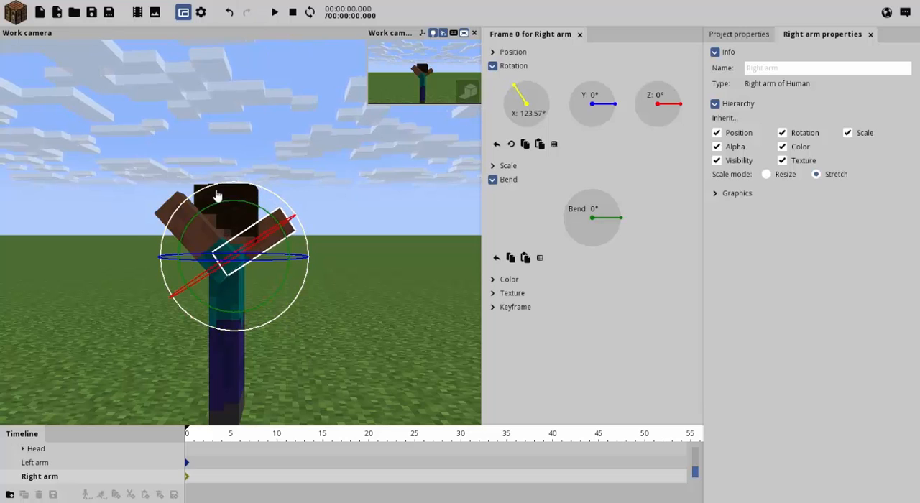
# Rotate the left and right legs in opposite directions into a wide stride at frame 0, with the right leg about -48° around X.
pyautogui.click(205, 234)
pyautogui.moveTo(248, 192); pyautogui.dragTo(232, 190)
pyautogui.click(240, 376)
pyautogui.moveTo(240, 377); pyautogui.dragTo(295, 375)
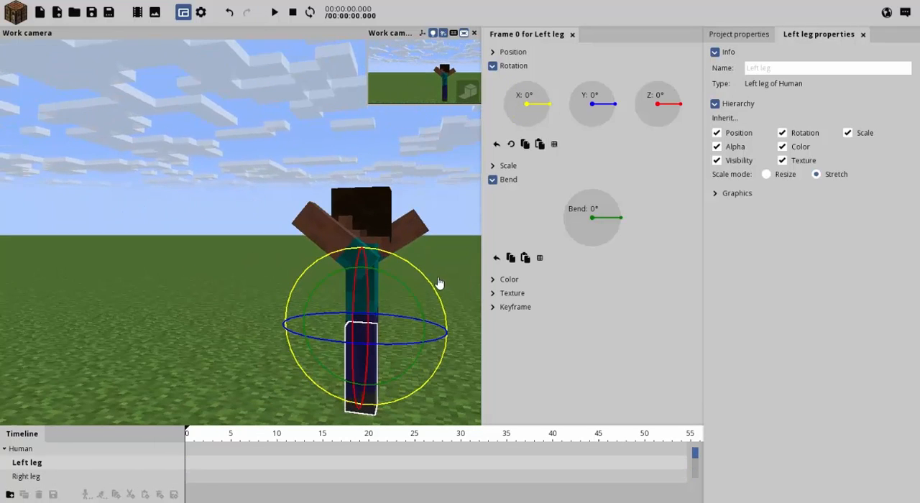
pyautogui.moveTo(434, 291); pyautogui.dragTo(443, 323)
pyautogui.click(370, 375)
# Check the poses of both raised arms and show the project's general settings.
pyautogui.click(315, 227)
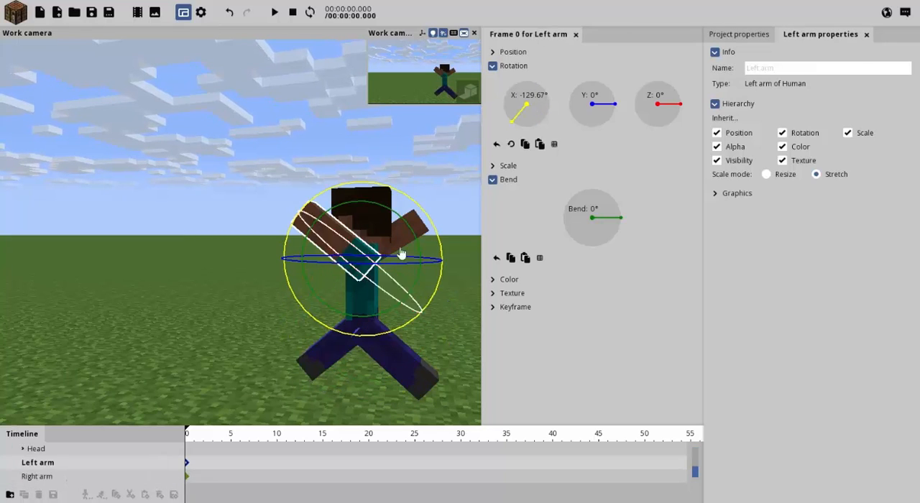
pyautogui.moveTo(438, 216); pyautogui.dragTo(440, 213)
pyautogui.click(440, 213)
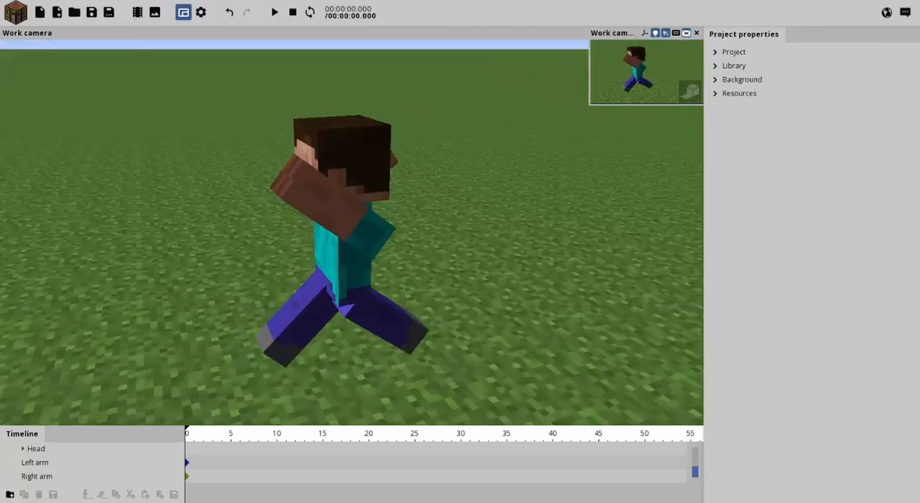
pyautogui.moveTo(353, 232); pyautogui.dragTo(345, 178, button='right')
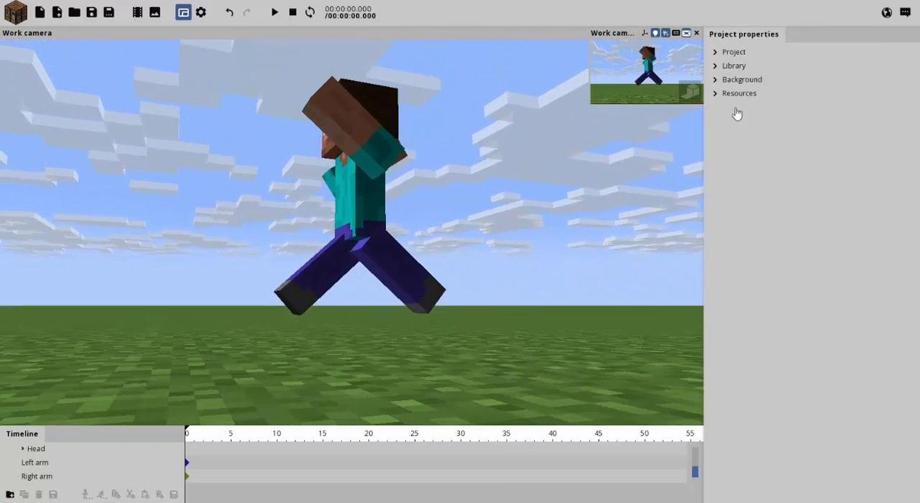
pyautogui.click(733, 51)
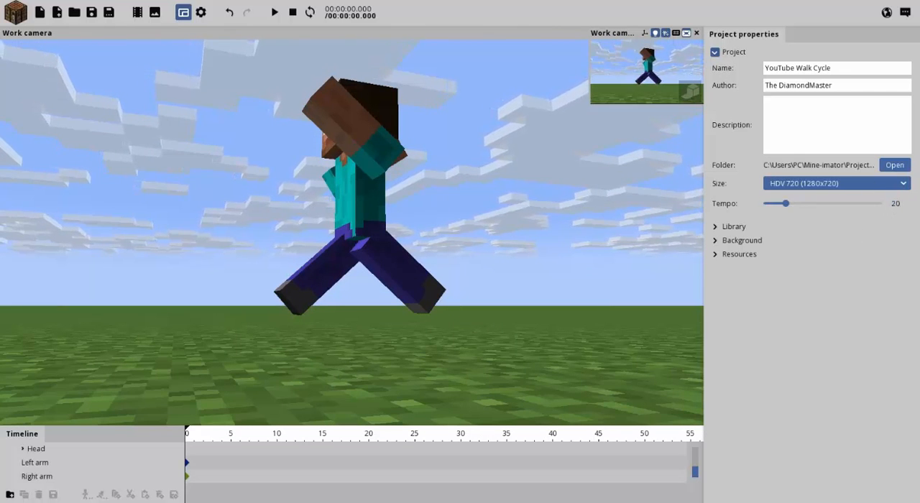
# Lower the whole Human figure at frame 0 to about -2.66 on Y.
pyautogui.press('s')
pyautogui.moveTo(352, 232); pyautogui.dragTo(267, 143, button='right')
pyautogui.press('e')
pyautogui.press('w')
pyautogui.press('s')
pyautogui.press('w')
pyautogui.press('s')
pyautogui.press('w')
pyautogui.press('s')
pyautogui.press('w')
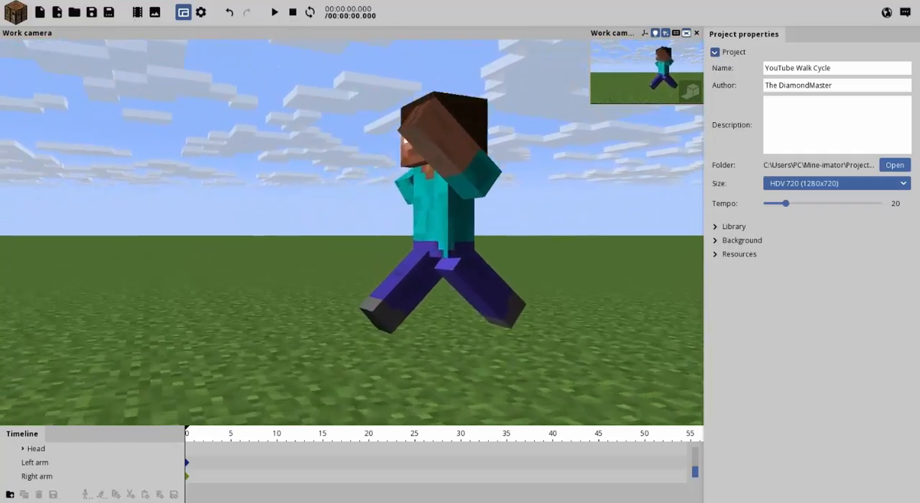
pyautogui.press('d')
pyautogui.click(383, 228)
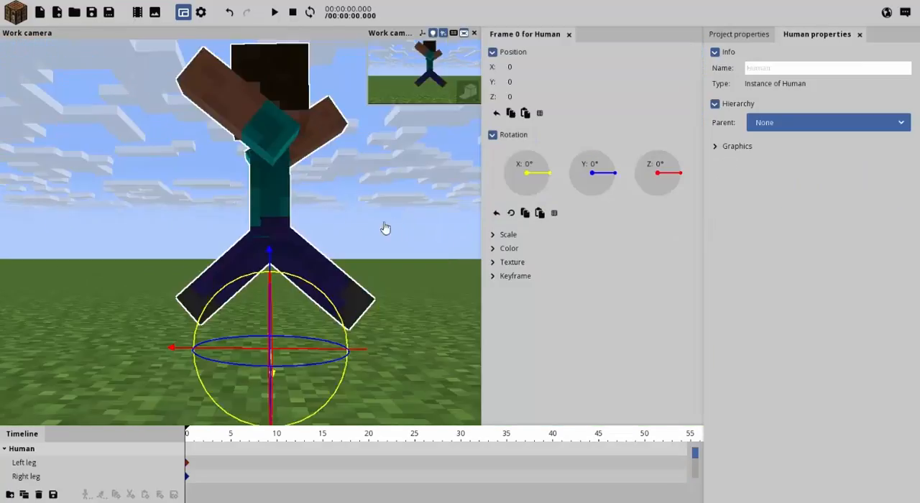
pyautogui.press('s')
pyautogui.press('q')
pyautogui.moveTo(386, 228)
pyautogui.mouseDown(button='right')
pyautogui.moveTo(373, 204)
pyautogui.moveTo(372, 218)
pyautogui.moveTo(387, 228)
pyautogui.mouseUp(button='right')
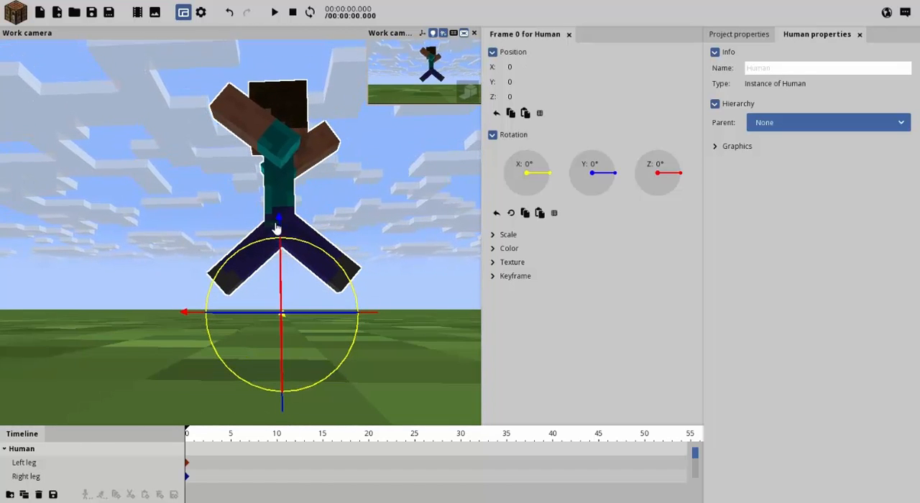
pyautogui.moveTo(277, 228); pyautogui.dragTo(293, 246)
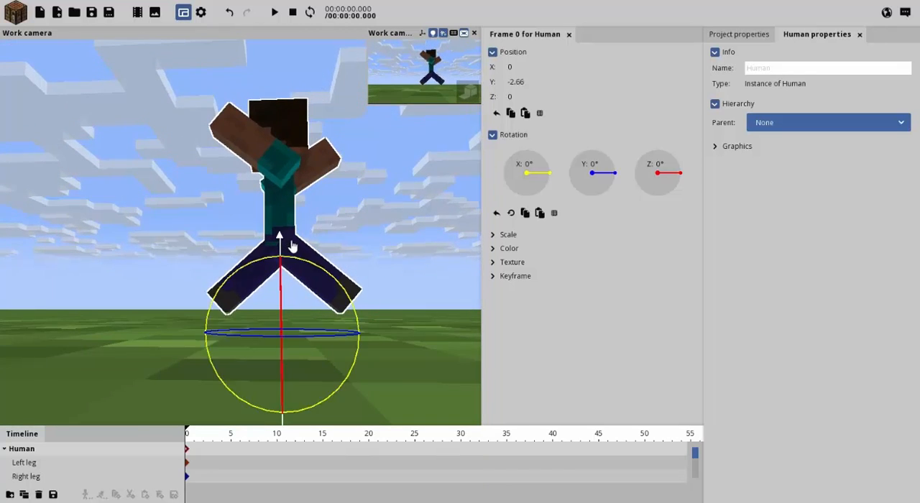
# Move the animation's current time to frame 10.
pyautogui.press('e')
pyautogui.moveTo(404, 192); pyautogui.dragTo(377, 268, button='right')
pyautogui.press('s')
pyautogui.press('w')
pyautogui.press('s')
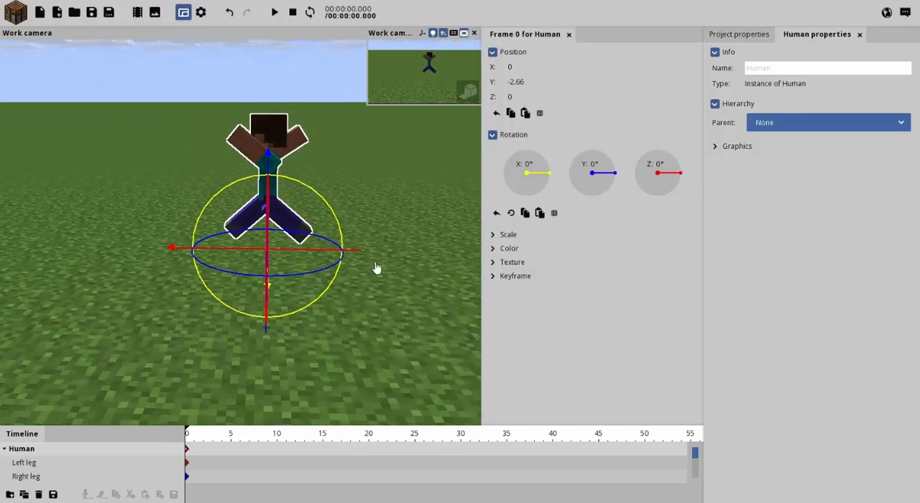
pyautogui.click(281, 434)
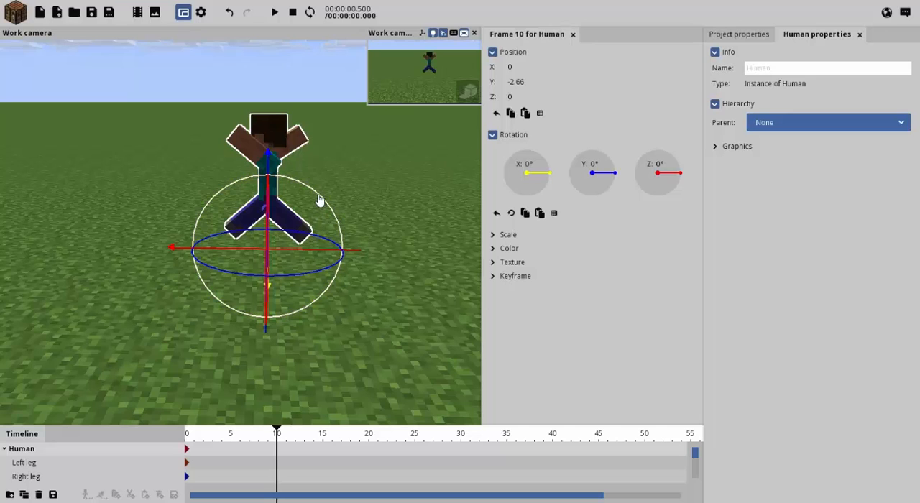
# Try to tilt the whole Human about 60° around X at frame 10, and undo the rotation.
pyautogui.moveTo(318, 199); pyautogui.dragTo(309, 151)
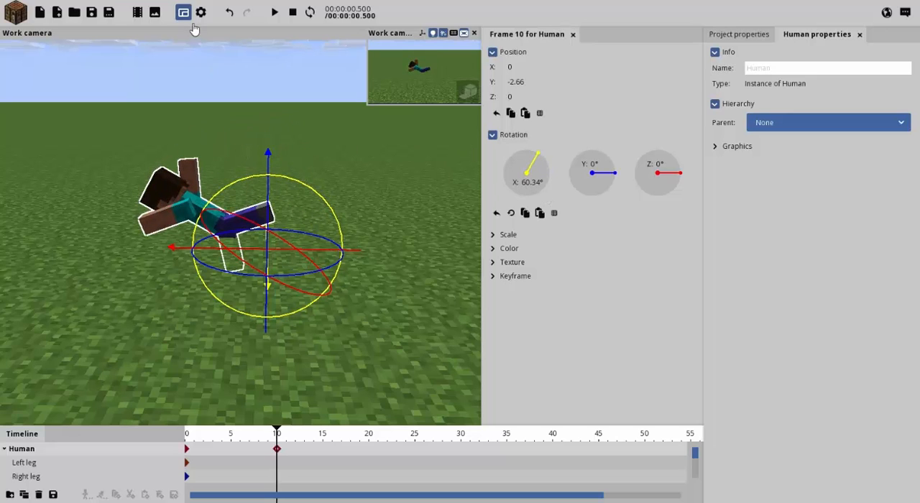
pyautogui.click(230, 13)
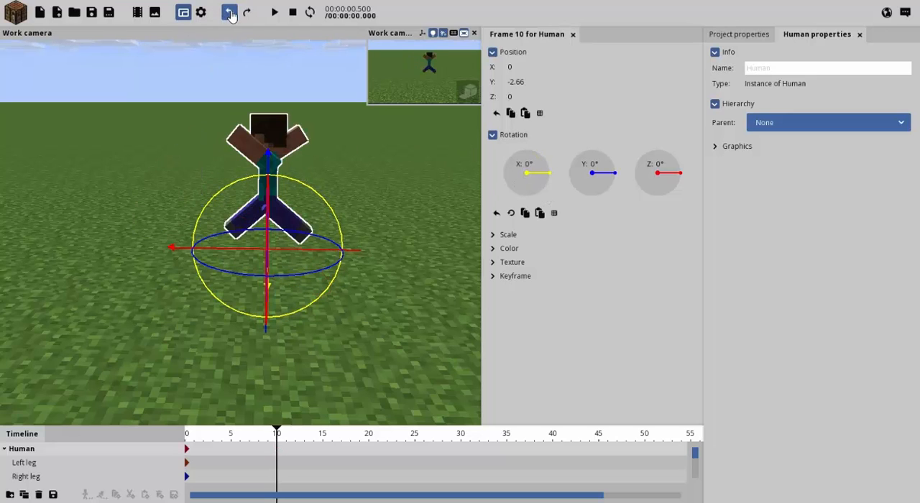
# Set the Y position of the left leg, right leg and body together to -16 at frame 10.
pyautogui.click(23, 466)
pyautogui.click(27, 476)
pyautogui.scroll(-1, 31, 477)
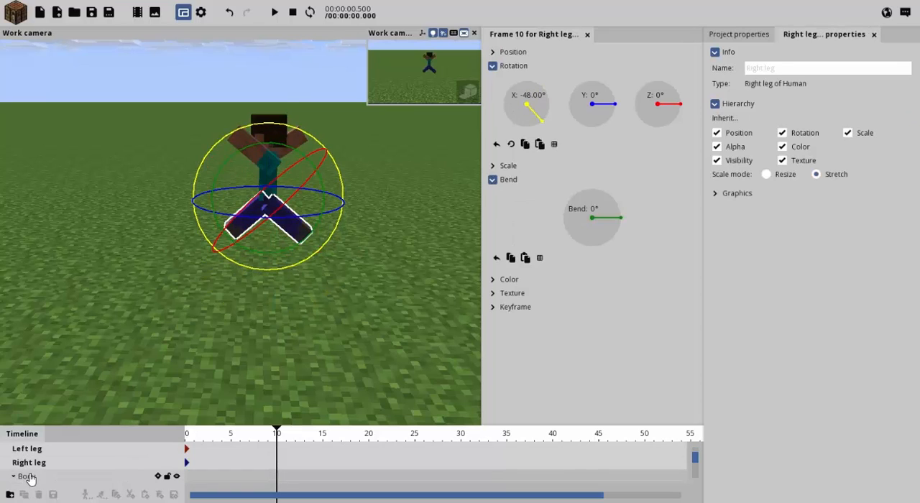
pyautogui.click(30, 476)
pyautogui.scroll(-3, 40, 474)
pyautogui.scroll(3, 39, 471)
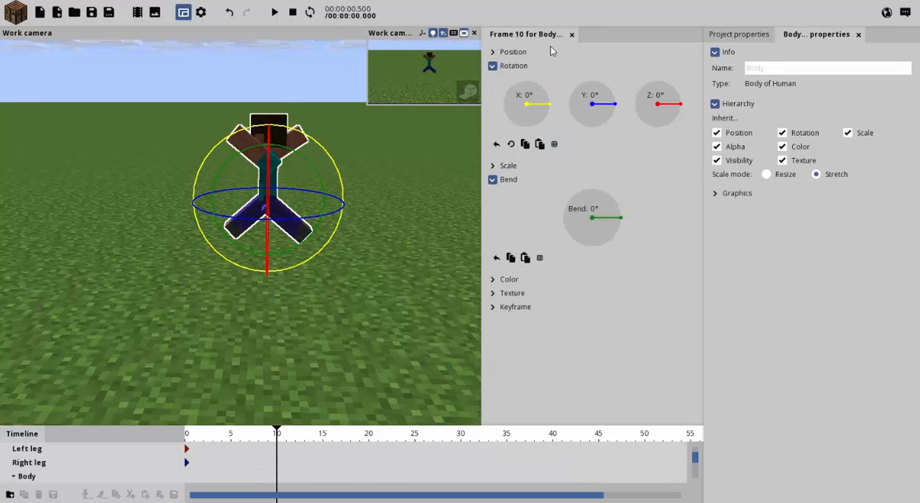
pyautogui.click(492, 52)
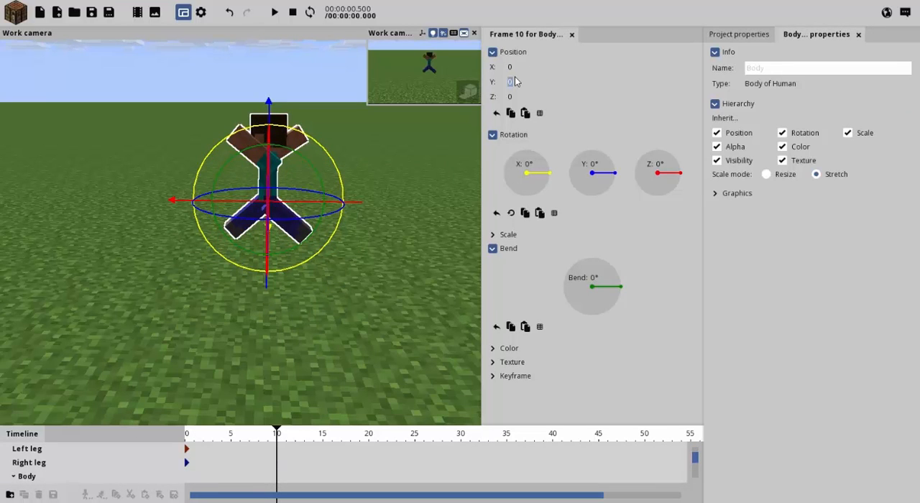
pyautogui.write('-10')
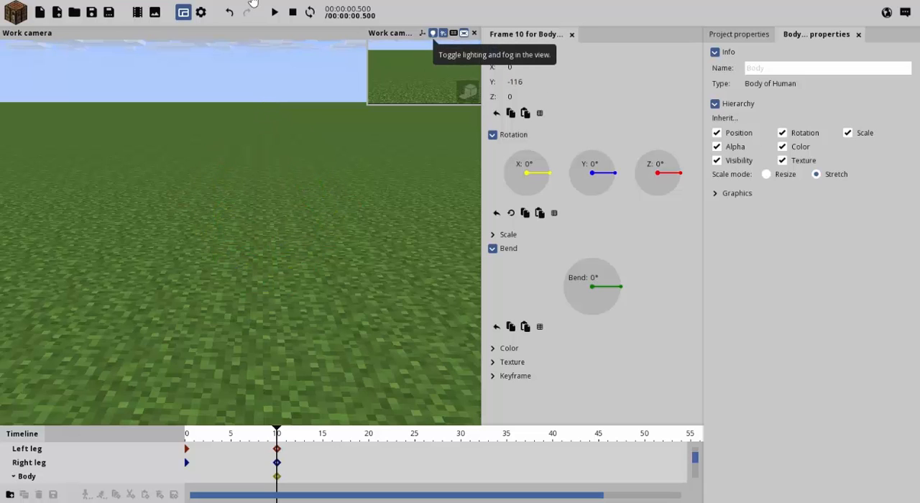
pyautogui.press('BackSpace')
pyautogui.write('6')
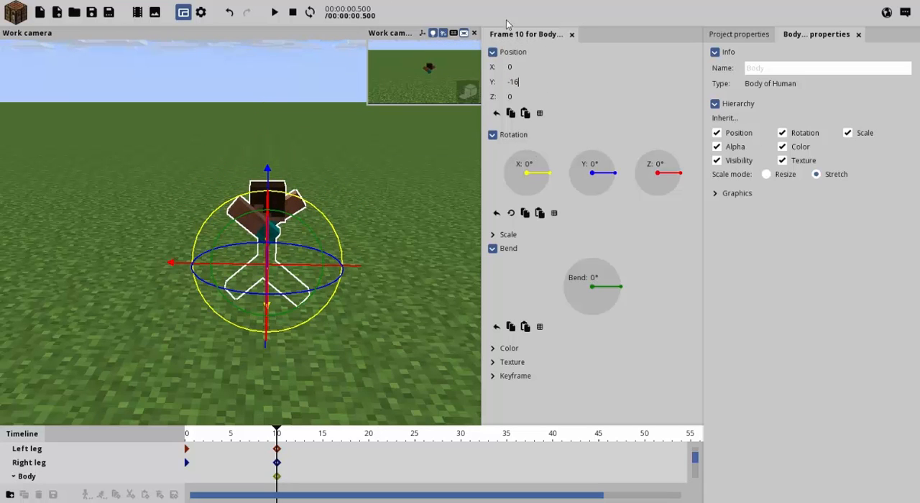
pyautogui.click(512, 54)
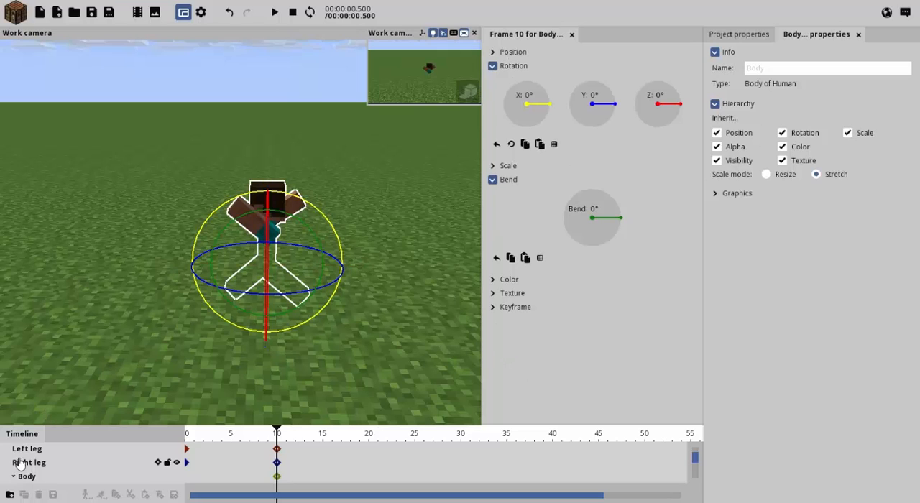
# Set the whole Human's Y position at frame 10 to 14.4, and lower it slightly to about 13.17.
pyautogui.scroll(1, 20, 463)
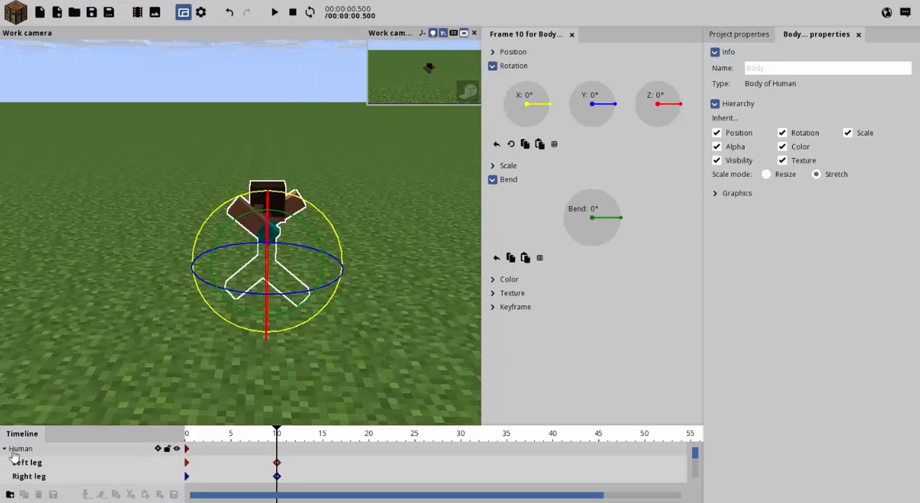
pyautogui.click(20, 448)
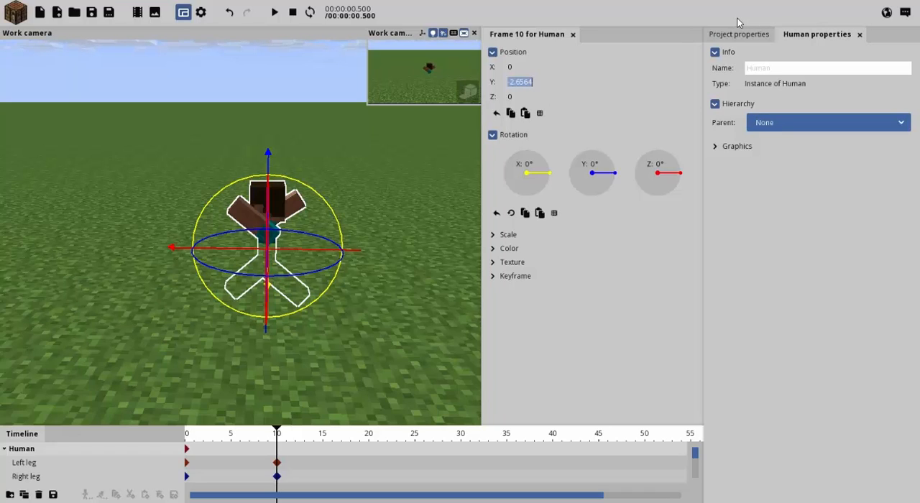
pyautogui.press('BackSpace')
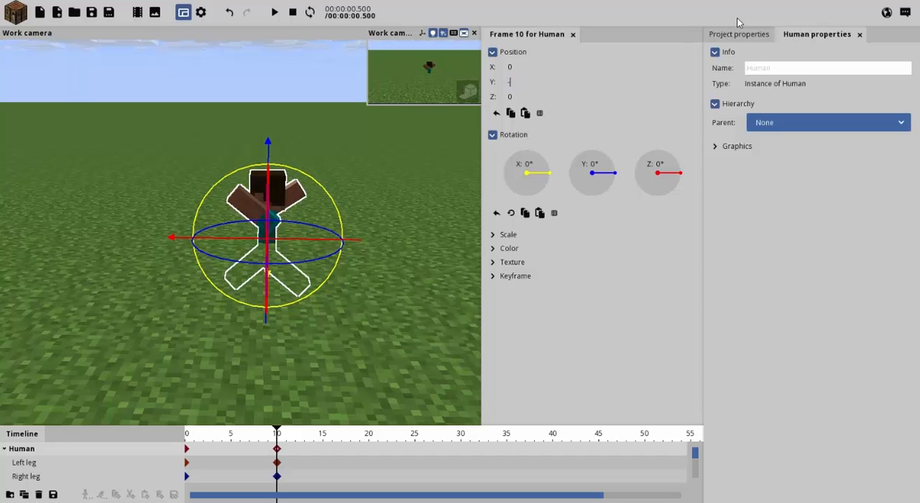
pyautogui.write('14.4')
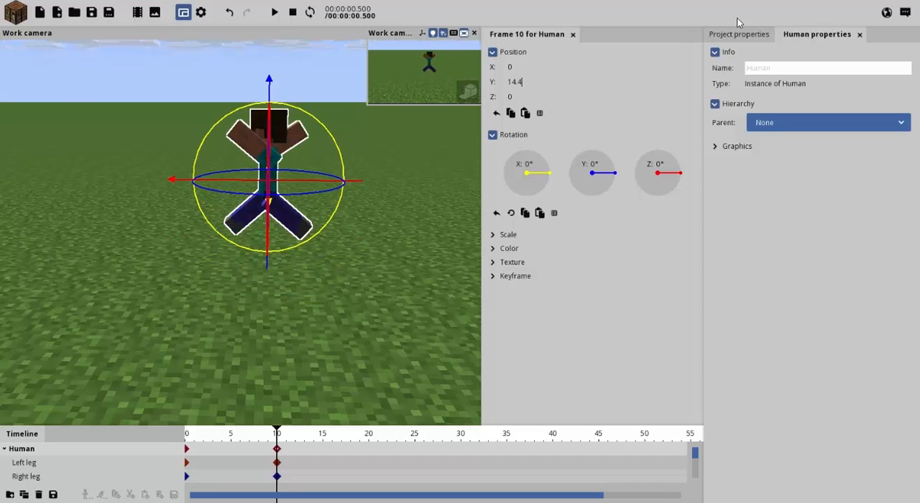
pyautogui.press('w')
pyautogui.moveTo(360, 326); pyautogui.dragTo(360, 326, button='right')
pyautogui.moveTo(255, 291); pyautogui.dragTo(256, 303)
pyautogui.press('s')
pyautogui.moveTo(266, 302); pyautogui.dragTo(266, 302, button='right')
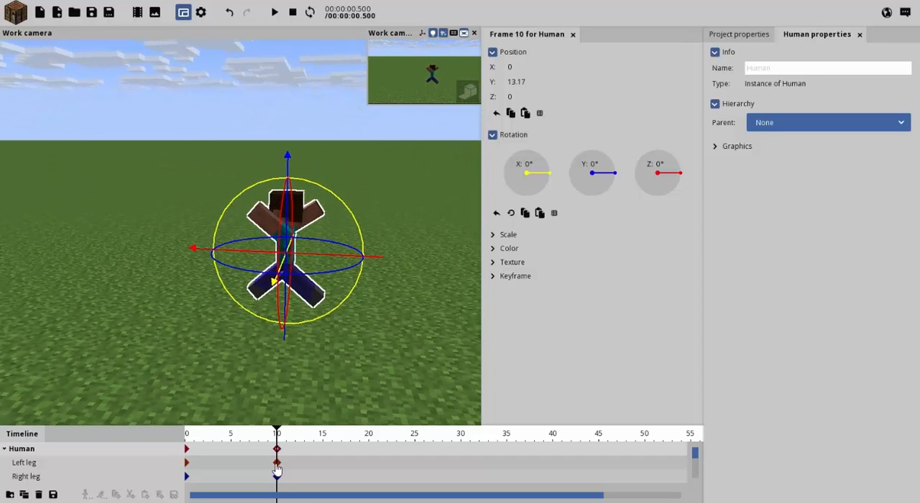
# Compare the figure between frames 0 and 11, and delete all of its keyframes at frame 0 in the enlarged timeline.
pyautogui.moveTo(279, 439); pyautogui.dragTo(106, 441)
pyautogui.moveTo(172, 435); pyautogui.dragTo(286, 308)
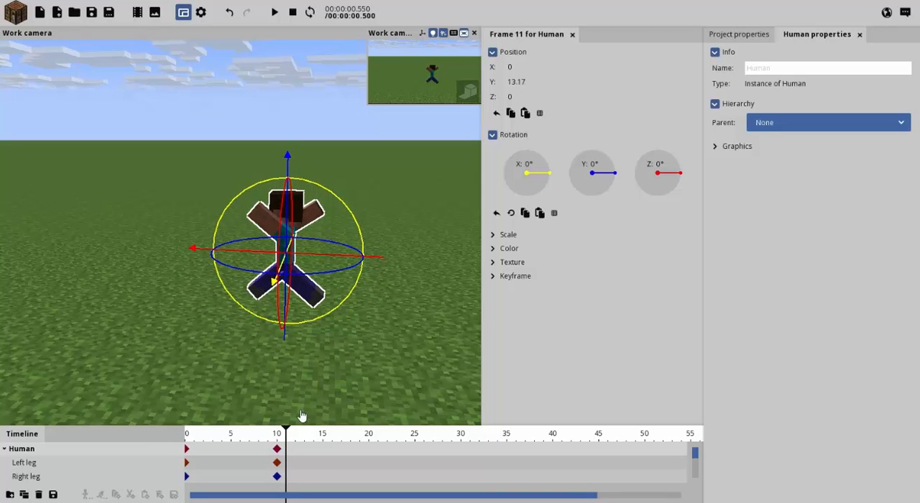
pyautogui.moveTo(300, 430); pyautogui.dragTo(362, 219)
pyautogui.moveTo(236, 380); pyautogui.dragTo(146, 152)
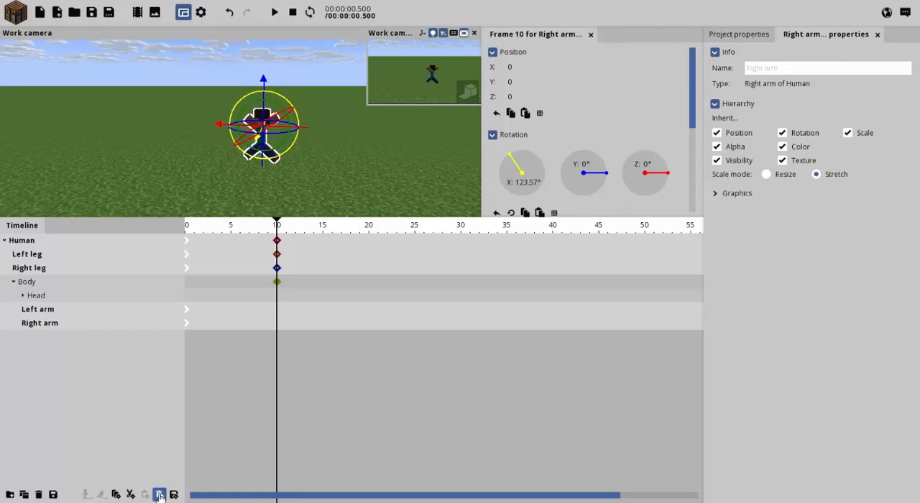
pyautogui.click(318, 241)
# Move the frame 10 keyframes of the Human, both legs and the body to frame 0.
pyautogui.moveTo(278, 369); pyautogui.dragTo(258, 208)
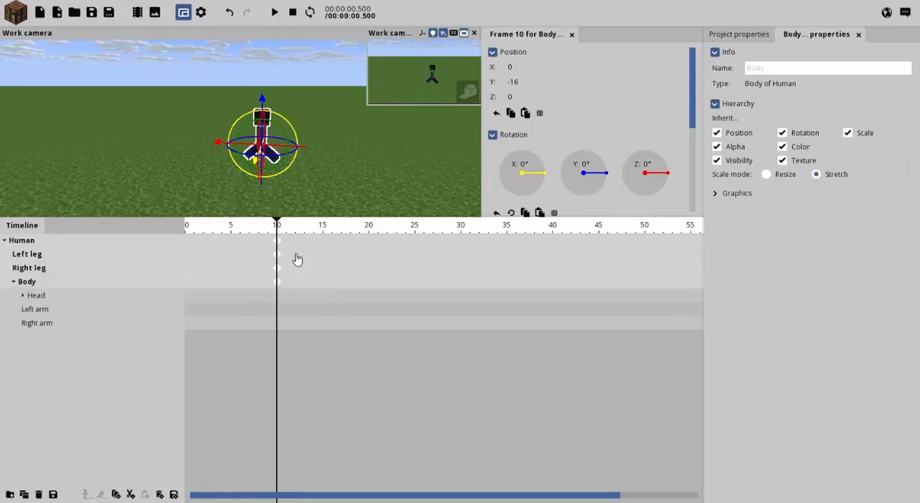
pyautogui.moveTo(263, 239); pyautogui.dragTo(108, 225)
pyautogui.click(277, 181)
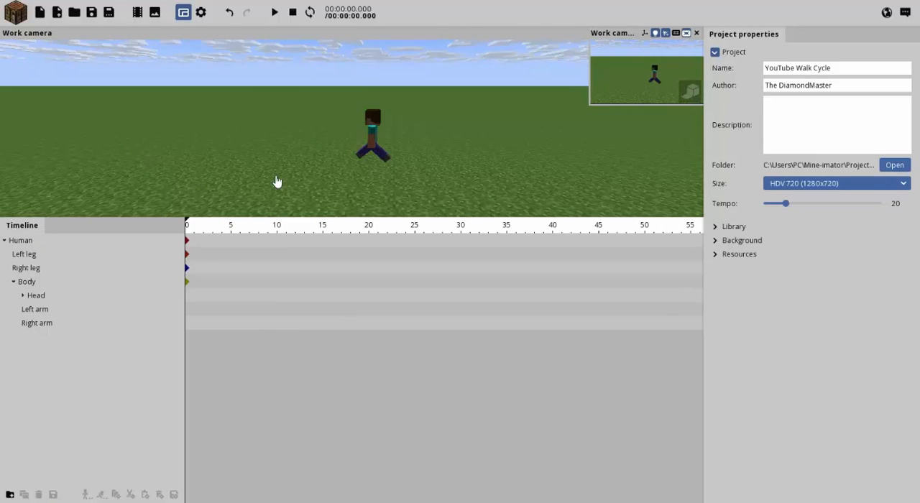
# Shrink the timeline to enlarge the viewport, and rotate the left arm to about -134° around X at frame 0.
pyautogui.press('w')
pyautogui.moveTo(294, 174); pyautogui.dragTo(316, 180, button='right')
pyautogui.click(345, 148)
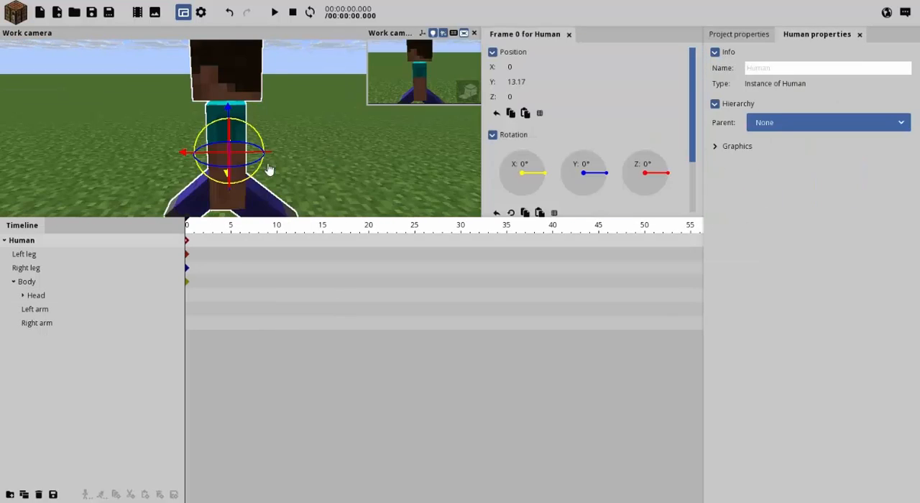
pyautogui.click(228, 214)
pyautogui.moveTo(258, 186); pyautogui.dragTo(260, 188, button='right')
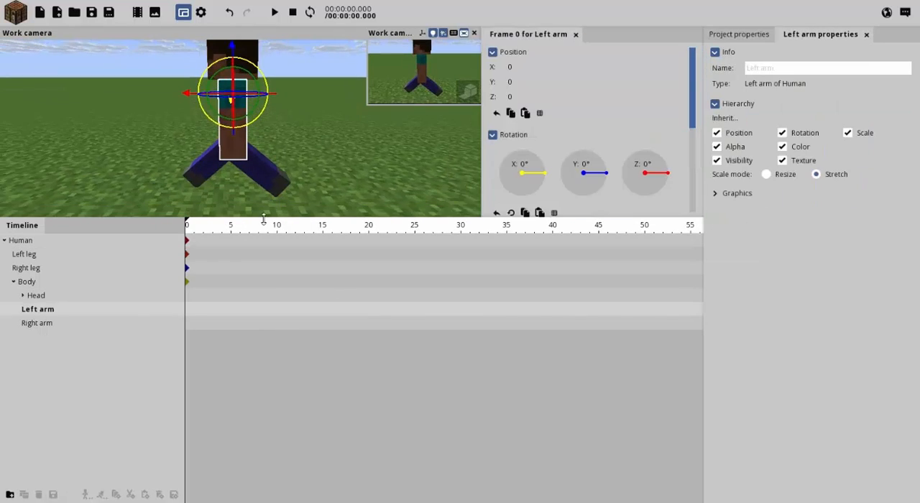
pyautogui.moveTo(263, 219); pyautogui.dragTo(286, 407)
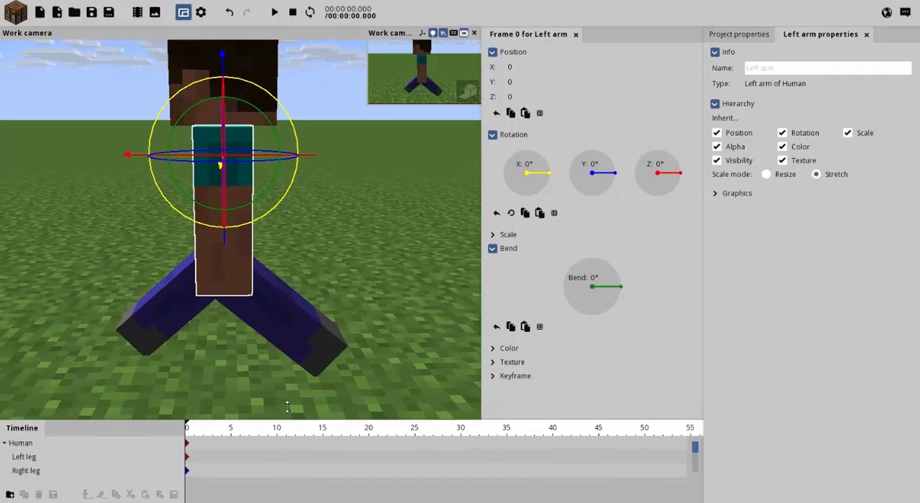
pyautogui.moveTo(286, 194); pyautogui.dragTo(11, 178)
pyautogui.moveTo(228, 248); pyautogui.dragTo(514, 149)
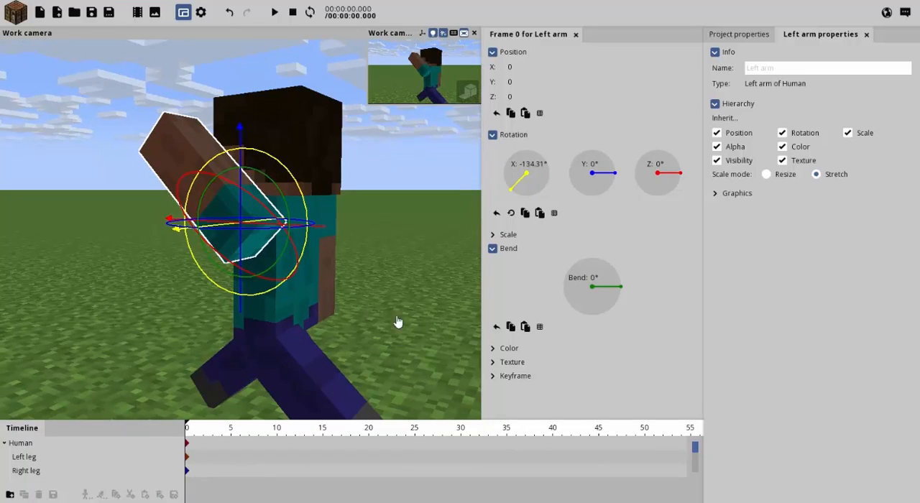
# Rotate the right arm to about 132° around X at frame 0, opposite the left arm.
pyautogui.click(331, 291)
pyautogui.moveTo(332, 291); pyautogui.dragTo(336, 325)
pyautogui.scroll(-4, 335, 325)
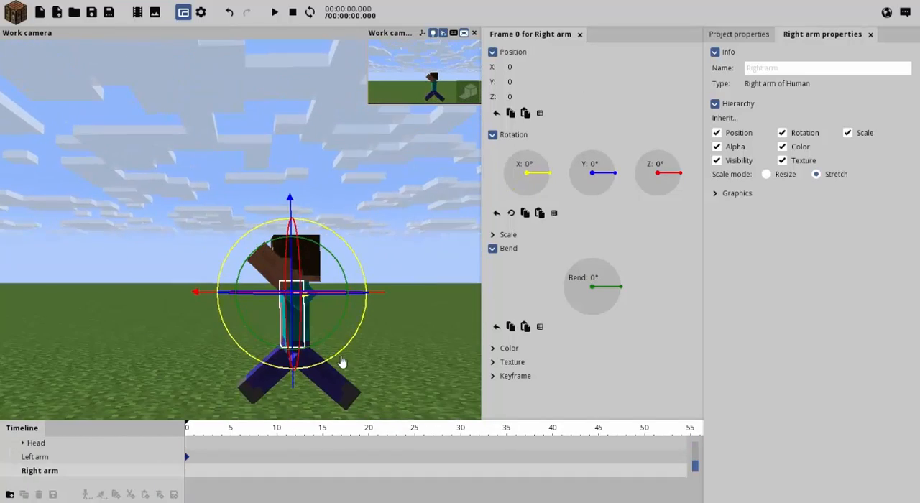
pyautogui.moveTo(342, 362)
pyautogui.mouseDown()
pyautogui.moveTo(424, 216)
pyautogui.moveTo(280, 402)
pyautogui.moveTo(381, 320)
pyautogui.moveTo(346, 346)
pyautogui.mouseUp()
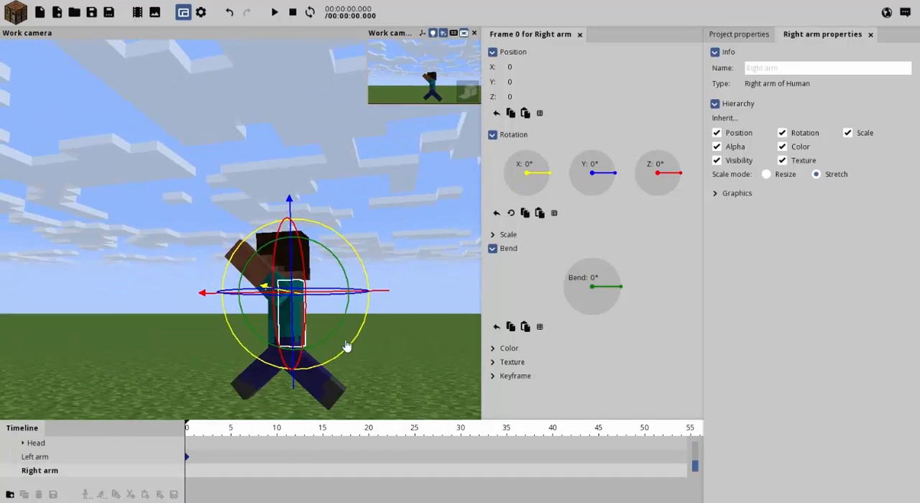
pyautogui.moveTo(366, 256); pyautogui.dragTo(283, 90)
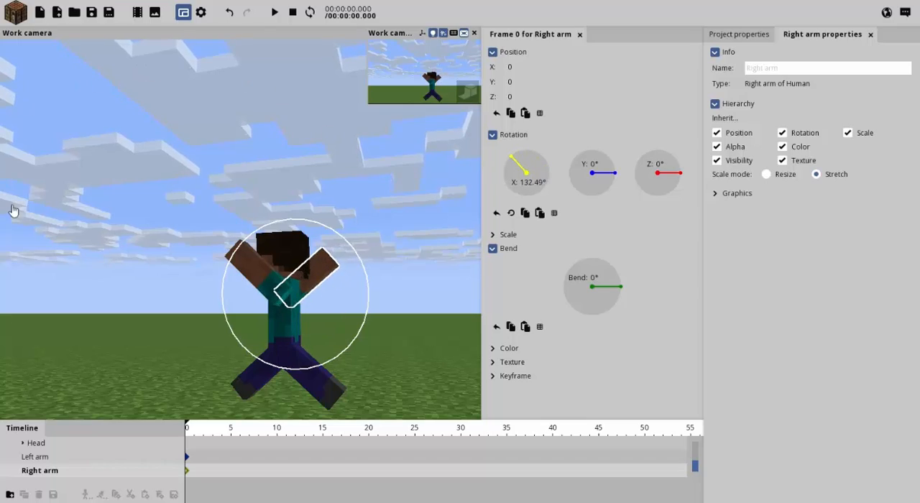
pyautogui.moveTo(12, 210); pyautogui.dragTo(14, 214)
# Deselect the right arm and examine the figure's complete stride pose in the viewport.
pyautogui.moveTo(380, 386); pyautogui.dragTo(371, 348, button='right')
pyautogui.press('w')
pyautogui.click(369, 348)
pyautogui.click(369, 348)
pyautogui.press('s')
pyautogui.press('w')
pyautogui.press('w')
pyautogui.press('w')
pyautogui.press('s')
pyautogui.press('s')
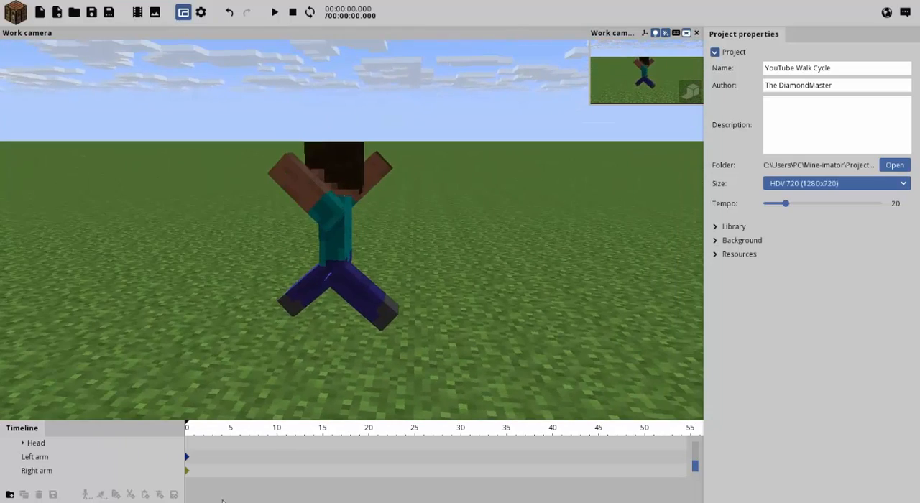
# Rotate the whole Human to 90° around X at frame 10 and deselect it.
pyautogui.click(277, 433)
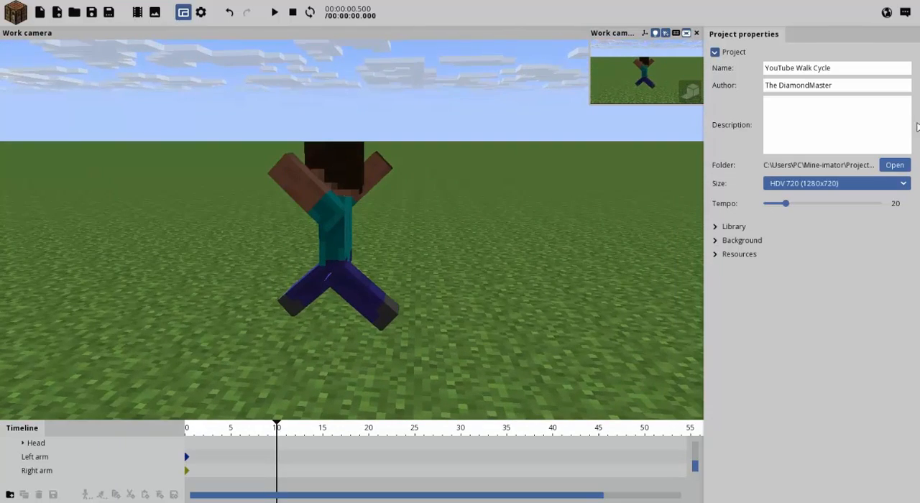
pyautogui.click(344, 215)
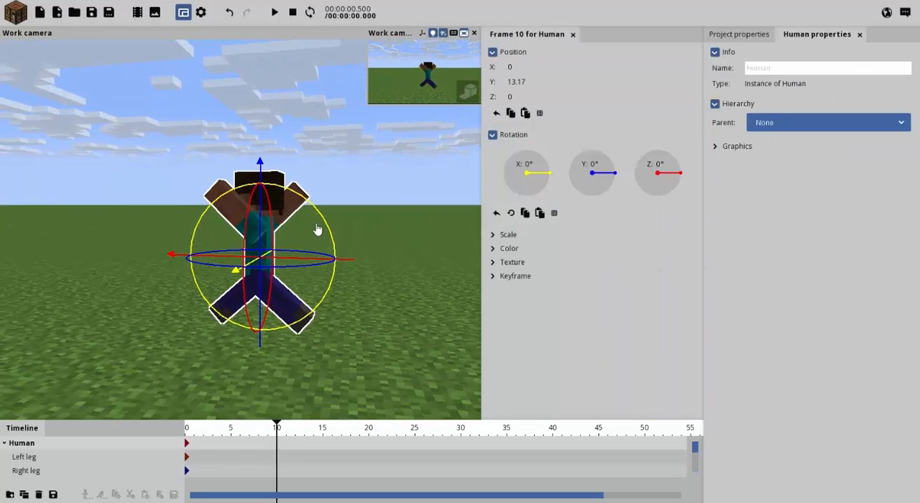
pyautogui.moveTo(319, 218); pyautogui.dragTo(672, 203)
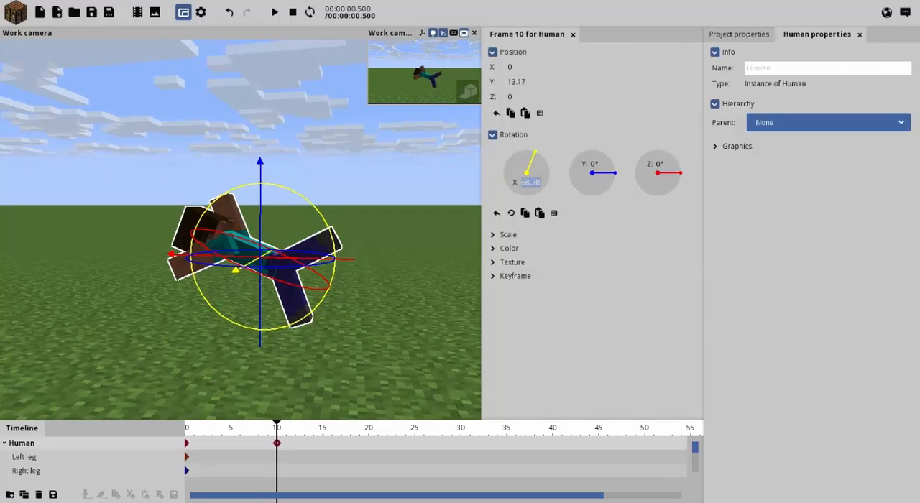
pyautogui.write('90')
pyautogui.moveTo(411, 256); pyautogui.dragTo(360, 262, button='right')
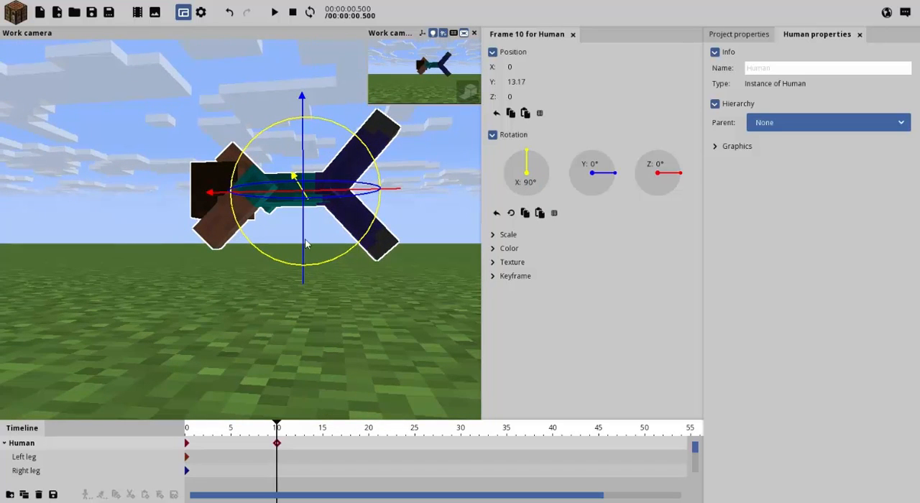
pyautogui.click(345, 122)
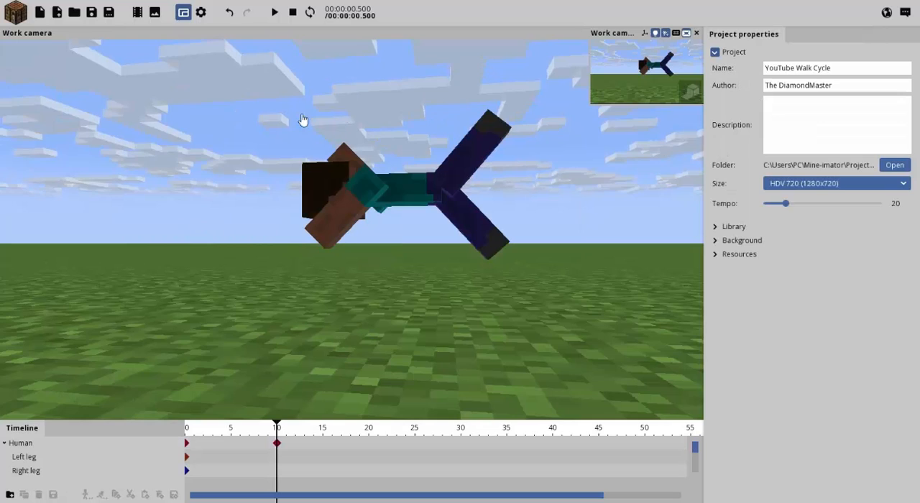
# Lower the Human to a Y position of about 9.04 and tilt it to about 93.49° around X at frame 10.
pyautogui.click(421, 199)
pyautogui.moveTo(302, 147); pyautogui.dragTo(309, 167)
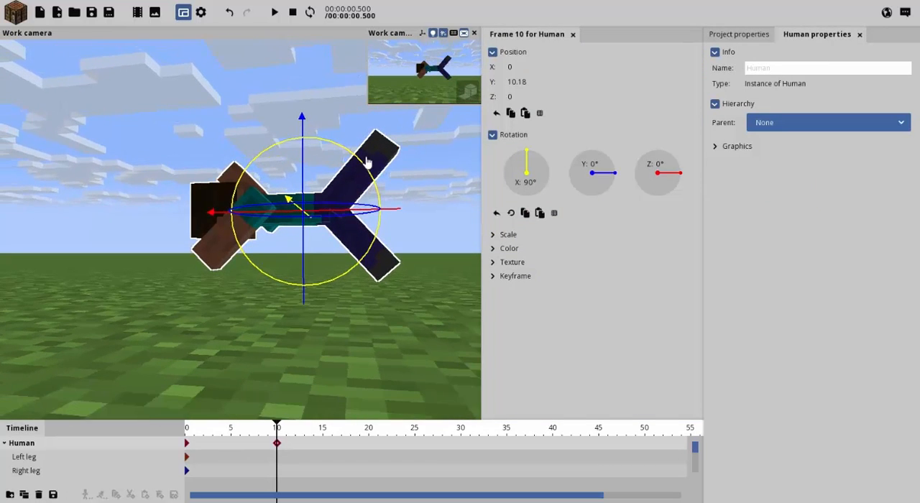
pyautogui.moveTo(368, 162); pyautogui.dragTo(375, 185)
pyautogui.moveTo(305, 201); pyautogui.dragTo(297, 226)
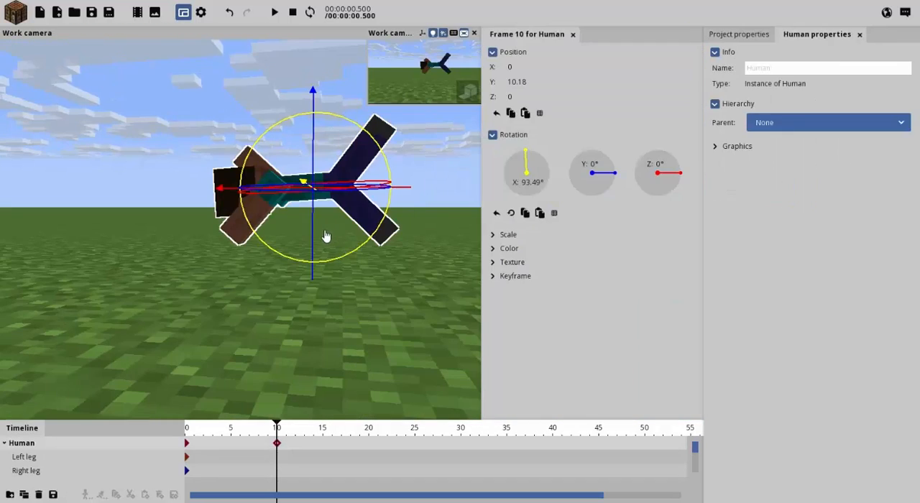
pyautogui.moveTo(314, 237)
pyautogui.mouseDown()
pyautogui.moveTo(318, 261)
pyautogui.moveTo(321, 242)
pyautogui.moveTo(329, 248)
pyautogui.mouseUp()
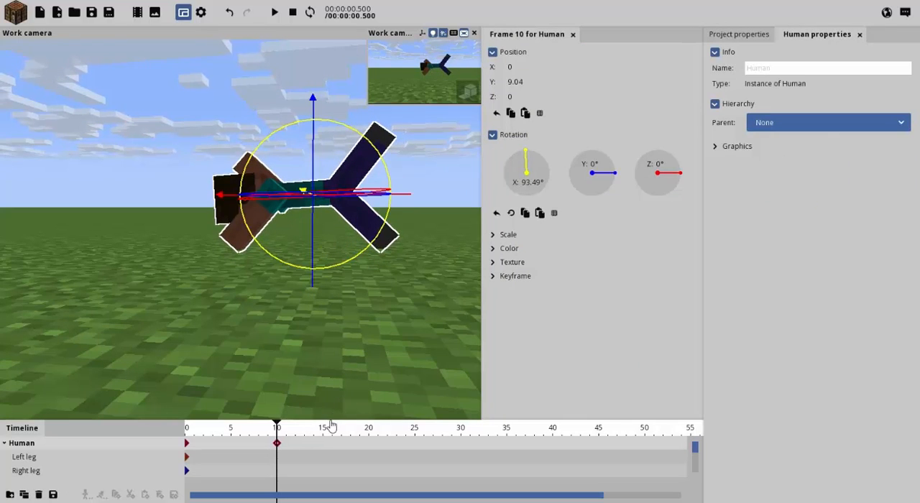
# Rotate the Human to 180° around X at frame 20 and raise it to a Y position of about 15.81.
pyautogui.moveTo(276, 433); pyautogui.dragTo(357, 431)
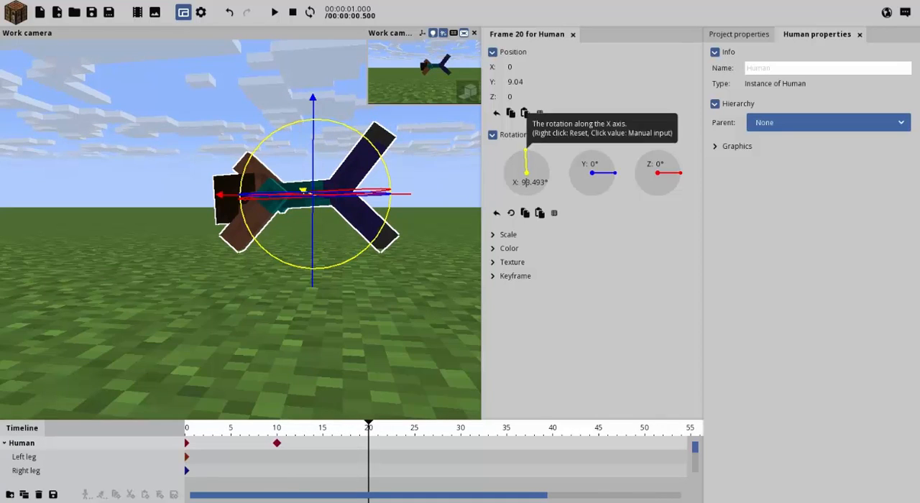
pyautogui.moveTo(383, 171); pyautogui.dragTo(285, 75)
pyautogui.moveTo(541, 189); pyautogui.dragTo(535, 177)
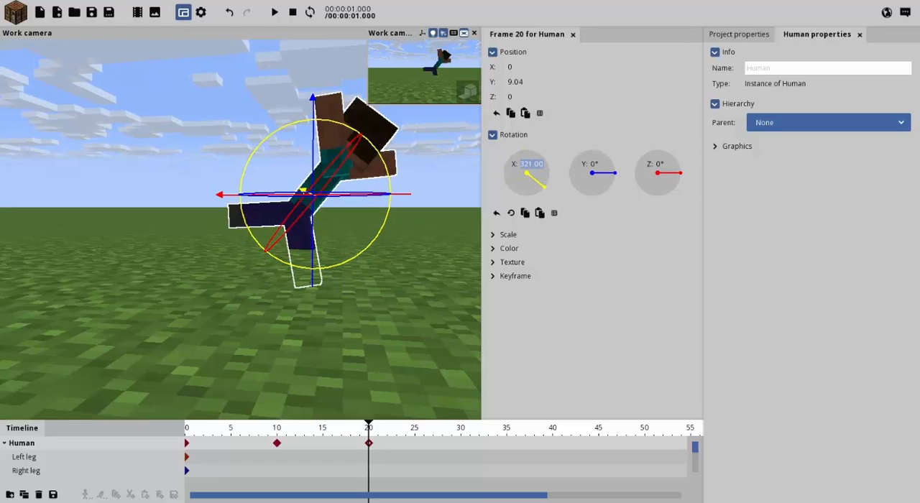
pyautogui.write('180')
pyautogui.press('Return')
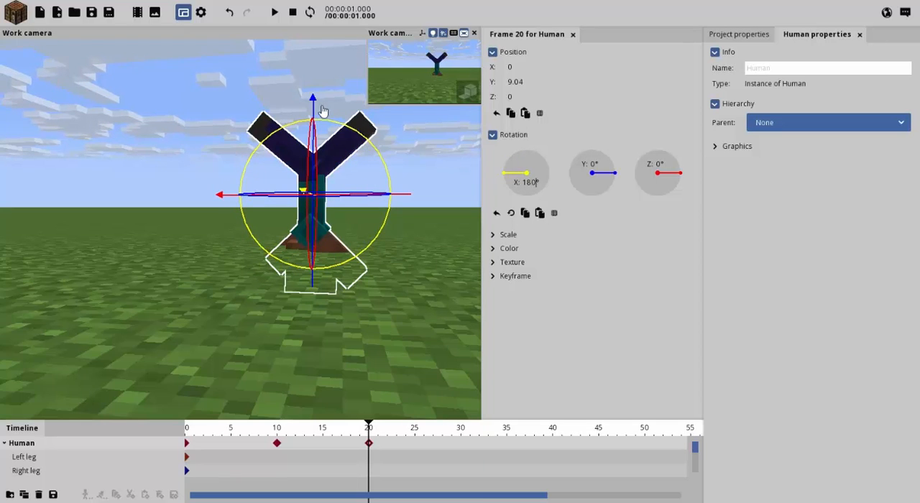
pyautogui.moveTo(323, 110); pyautogui.dragTo(327, 69)
# Play the animation from frame 0 with looping enabled, and pause it after checking the flip.
pyautogui.moveTo(368, 422); pyautogui.dragTo(189, 422)
pyautogui.press('space')
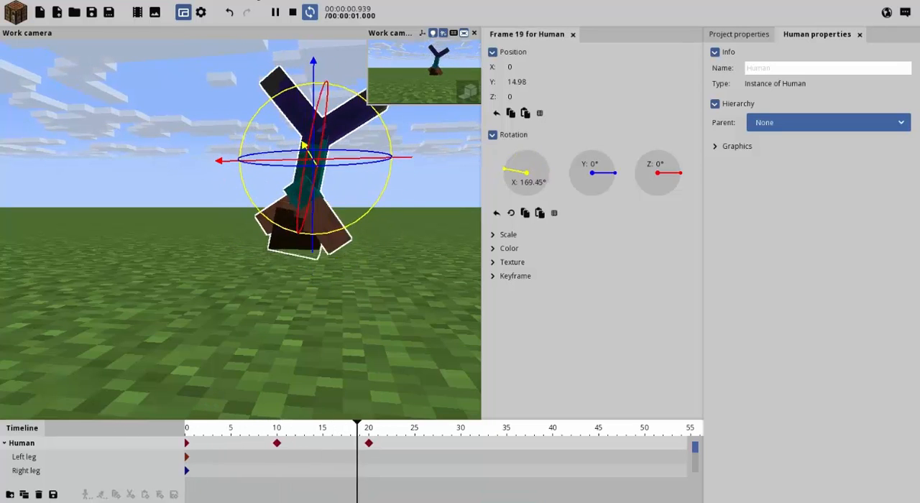
pyautogui.click(312, 14)
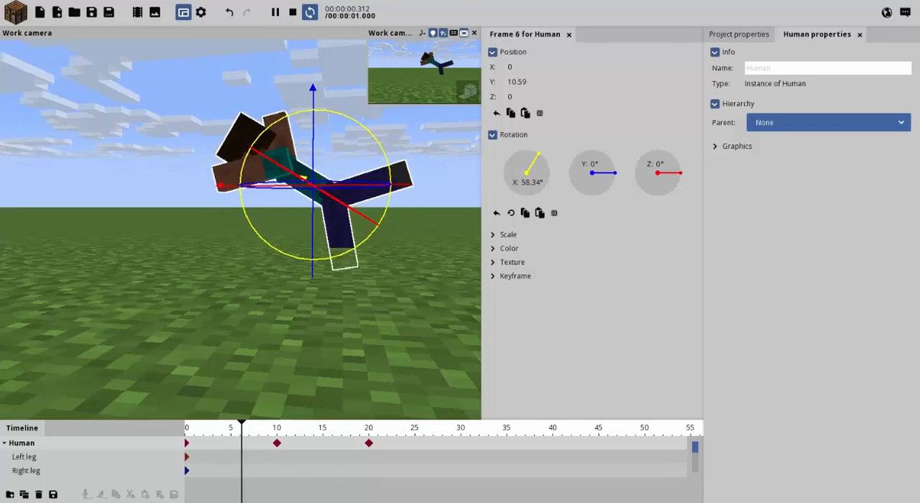
pyautogui.click(276, 13)
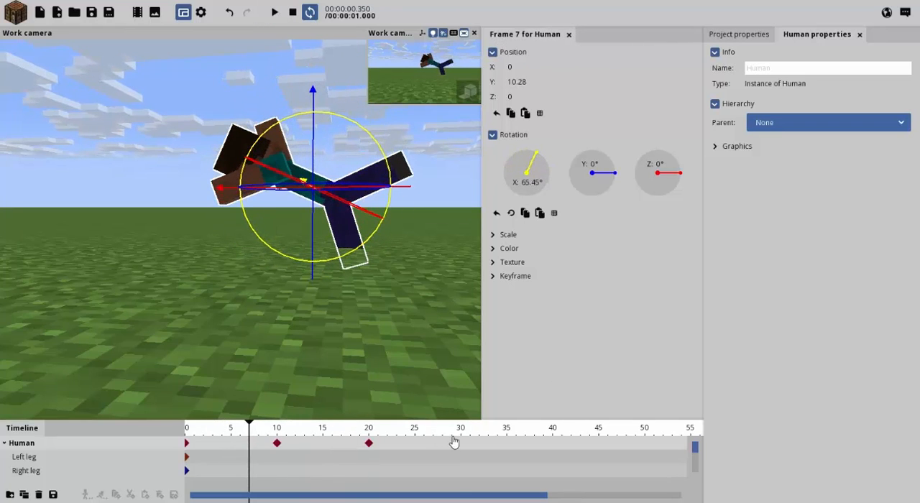
# Rotate the Human to about 266.14° around X at frame 30 and lower it to a Y position of about 8.72.
pyautogui.click(460, 431)
pyautogui.moveTo(357, 258); pyautogui.dragTo(400, 105)
pyautogui.moveTo(302, 92); pyautogui.dragTo(298, 139)
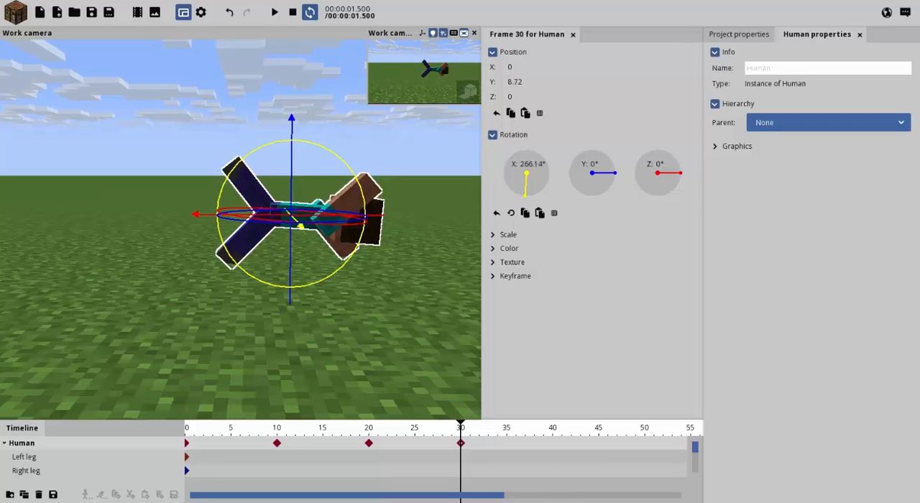
# Rotate the Human to 360° around X at frame 40.
pyautogui.click(553, 431)
pyautogui.moveTo(546, 169); pyautogui.dragTo(544, 171)
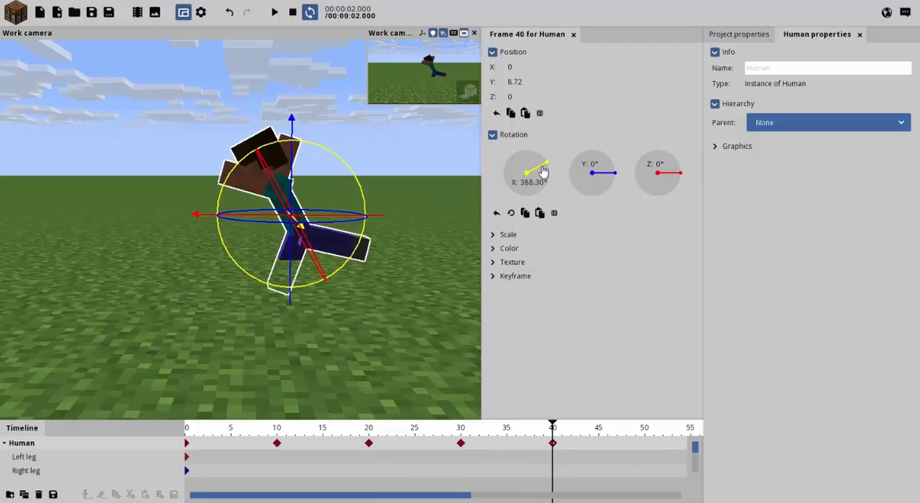
pyautogui.click(532, 183)
pyautogui.write('360')
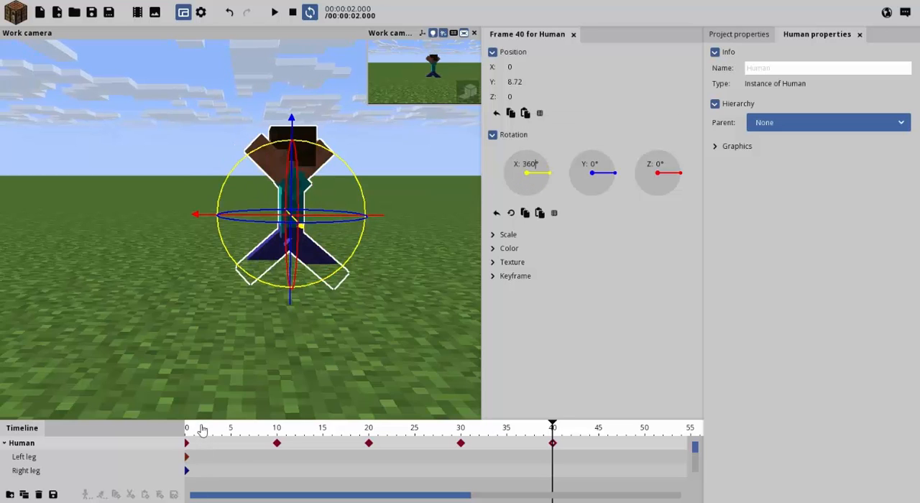
# Copy the Human's Y position of 13.1703 from frame 0 and paste it into the Y position at frame 40.
pyautogui.moveTo(202, 430); pyautogui.dragTo(130, 429)
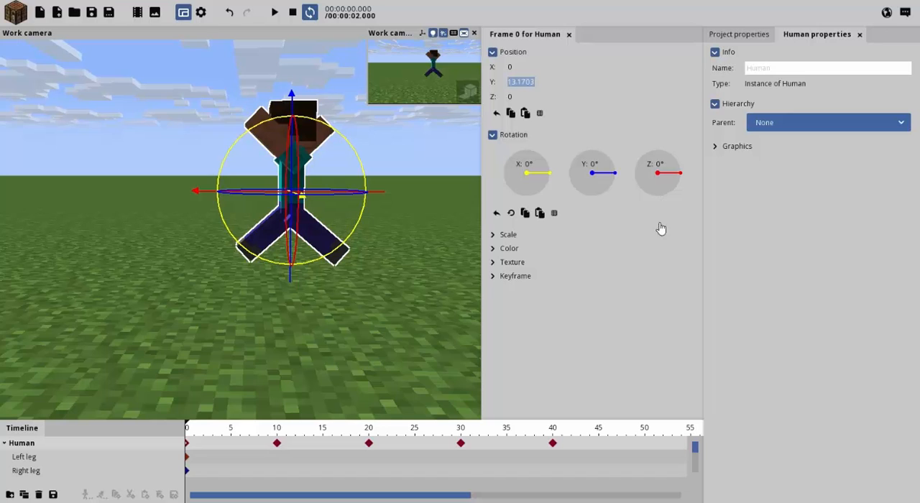
pyautogui.click(554, 430)
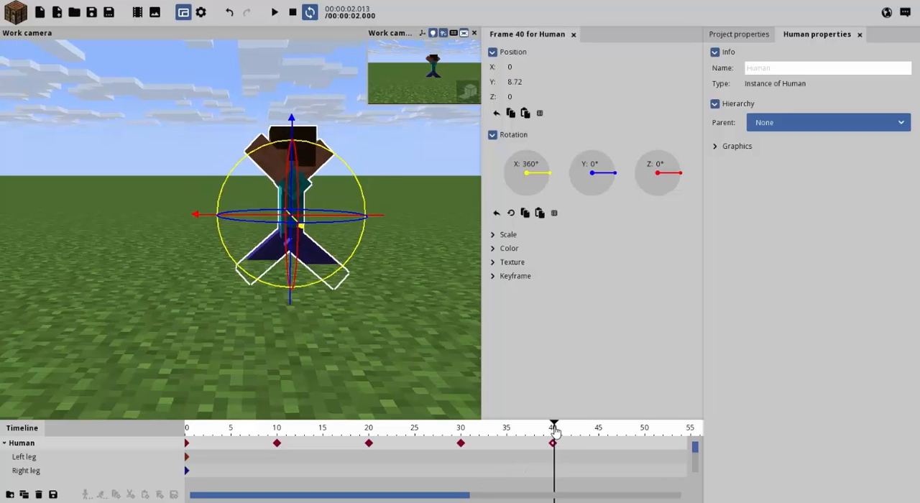
pyautogui.moveTo(532, 82); pyautogui.dragTo(532, 84)
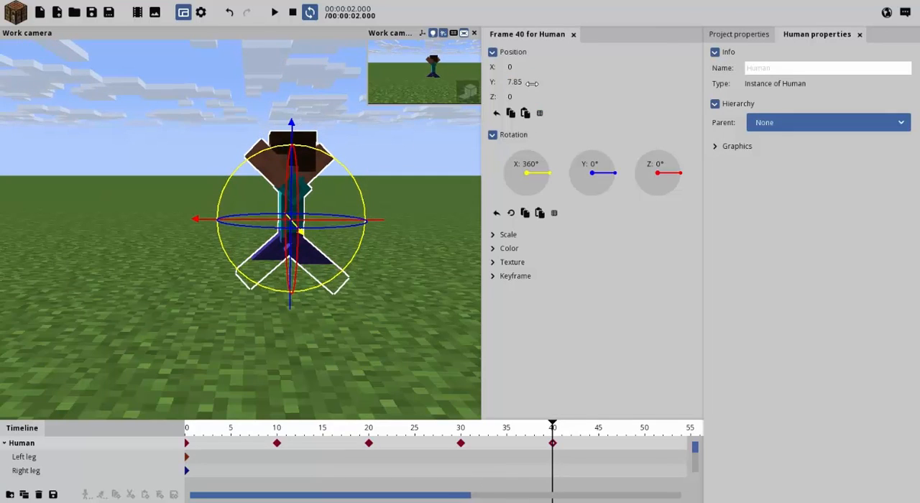
pyautogui.write('13.1703')
# Deselect the Human, play the complete flip to review it in the viewport, and pause playback.
pyautogui.moveTo(418, 326); pyautogui.dragTo(460, 388, button='right')
pyautogui.click(427, 342)
pyautogui.press('space')
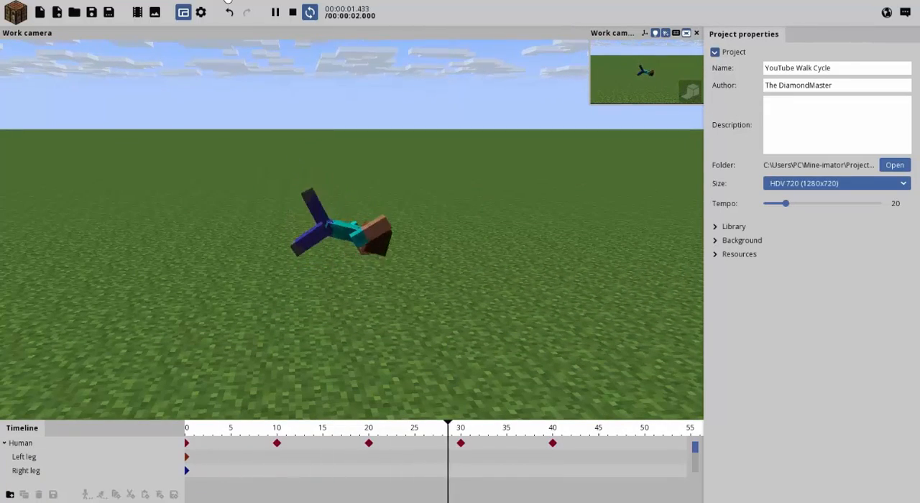
pyautogui.moveTo(611, 300)
pyautogui.mouseDown(button='right')
pyautogui.moveTo(604, 316)
pyautogui.moveTo(607, 302)
pyautogui.mouseUp(button='right')
pyautogui.click(277, 13)
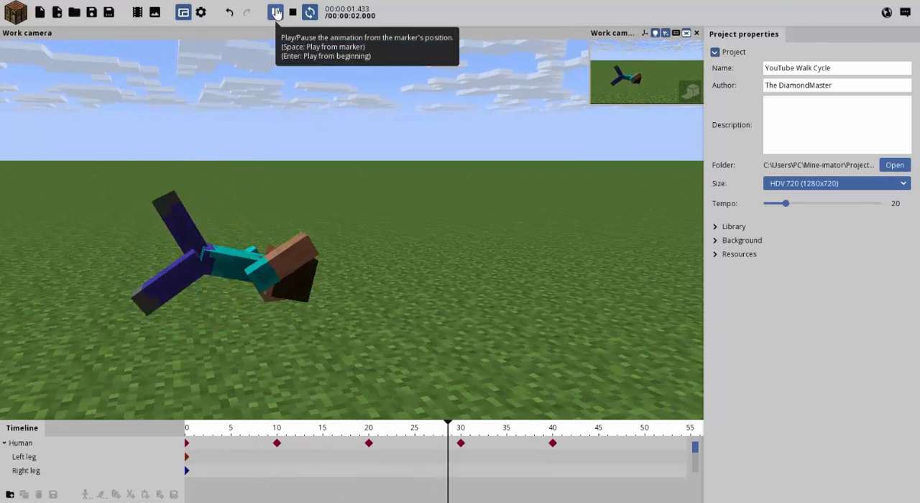
pyautogui.click(277, 13)
# Duplicate the Human at frame 0 and set the duplicate's X position to 32.
pyautogui.moveTo(18, 422); pyautogui.dragTo(15, 406)
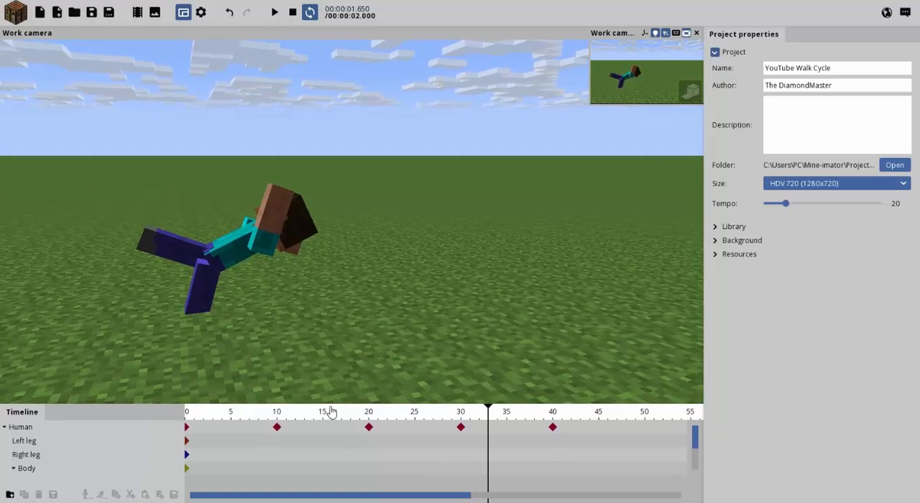
pyautogui.moveTo(331, 405); pyautogui.dragTo(316, 430)
pyautogui.moveTo(257, 439); pyautogui.dragTo(2, 391)
pyautogui.click(205, 200)
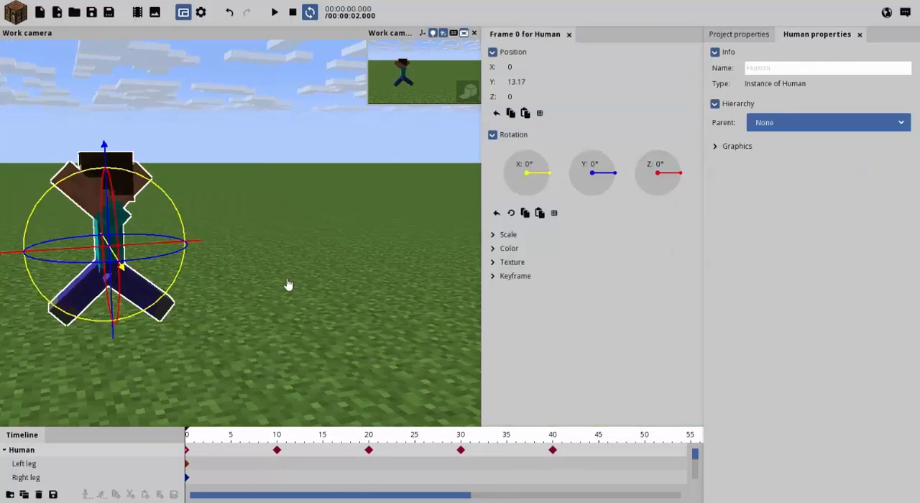
pyautogui.click(27, 495)
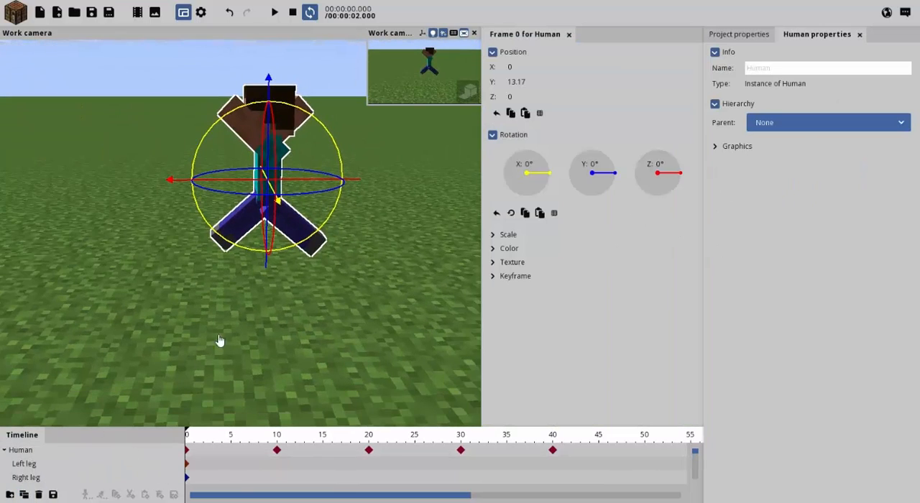
pyautogui.moveTo(218, 336); pyautogui.dragTo(305, 352, button='right')
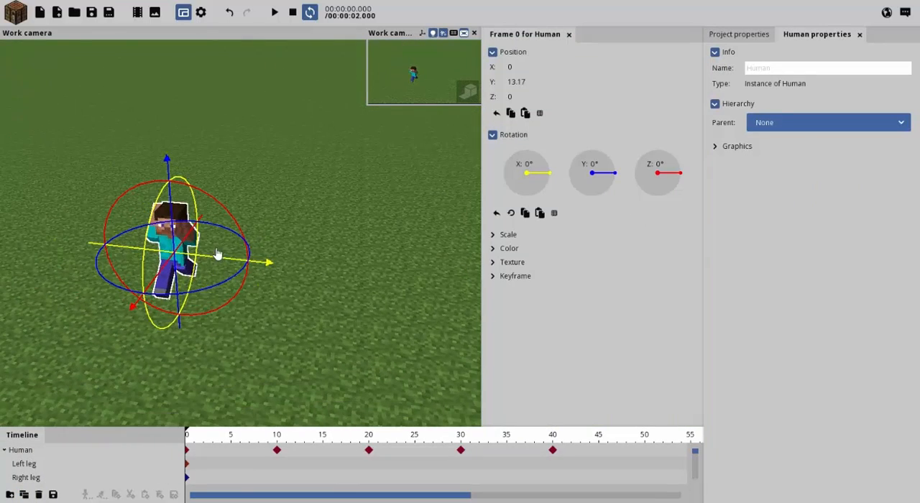
pyautogui.moveTo(205, 265); pyautogui.dragTo(279, 275)
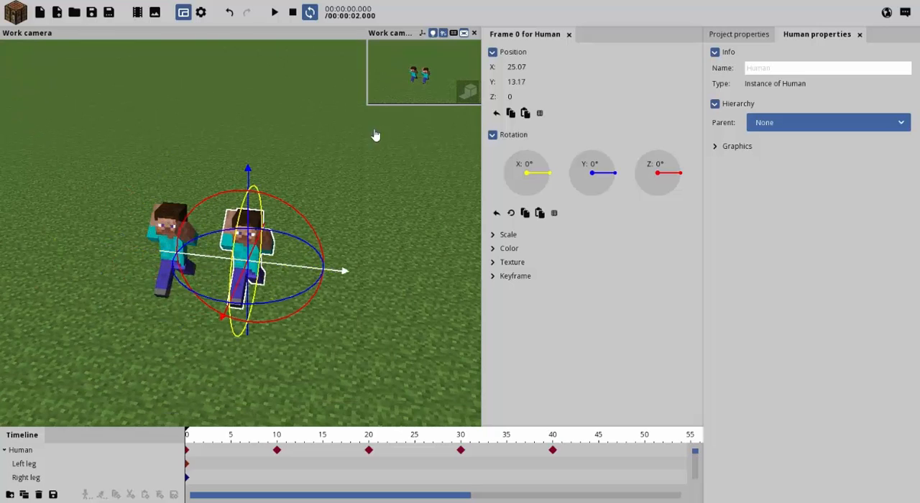
pyautogui.write('32')
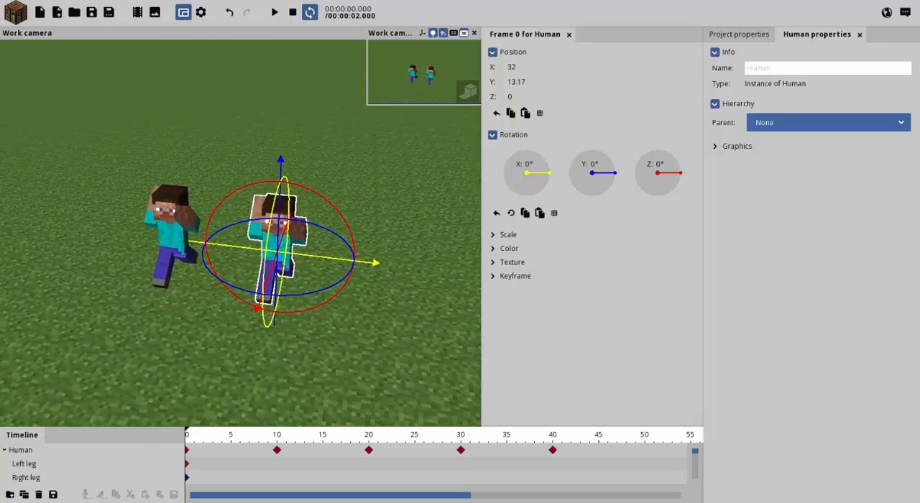
# Deselect the duplicate and play the animation to check how both figures move, pausing partway.
pyautogui.moveTo(287, 287); pyautogui.dragTo(208, 248, button='right')
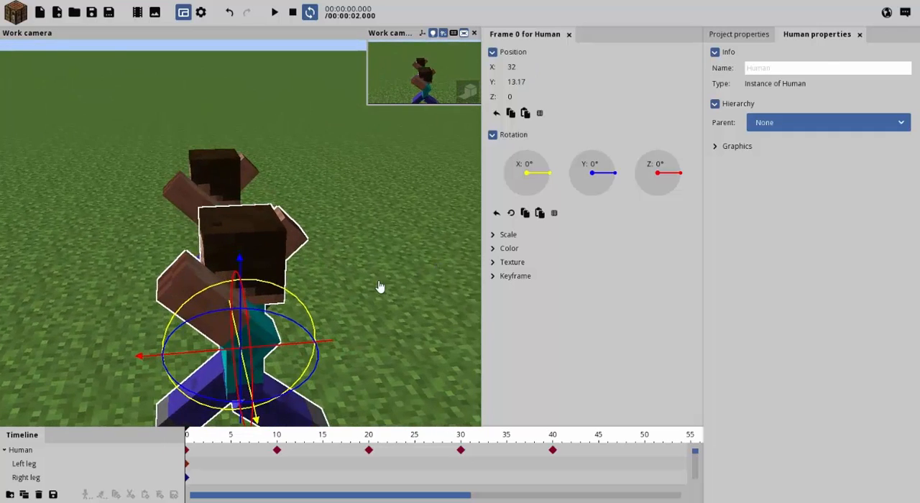
pyautogui.click(380, 306)
pyautogui.press('space')
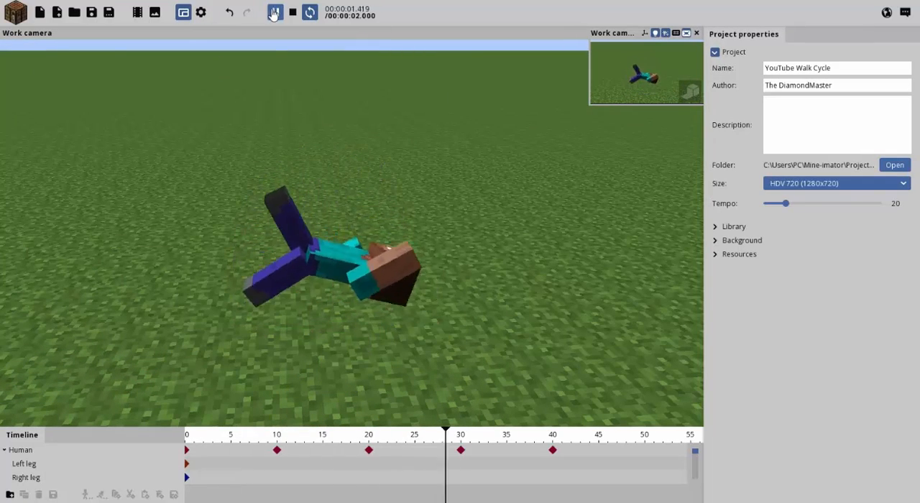
pyautogui.press('space')
# Select the duplicate Human and set its X position to 32 at frame 10.
pyautogui.click(38, 451)
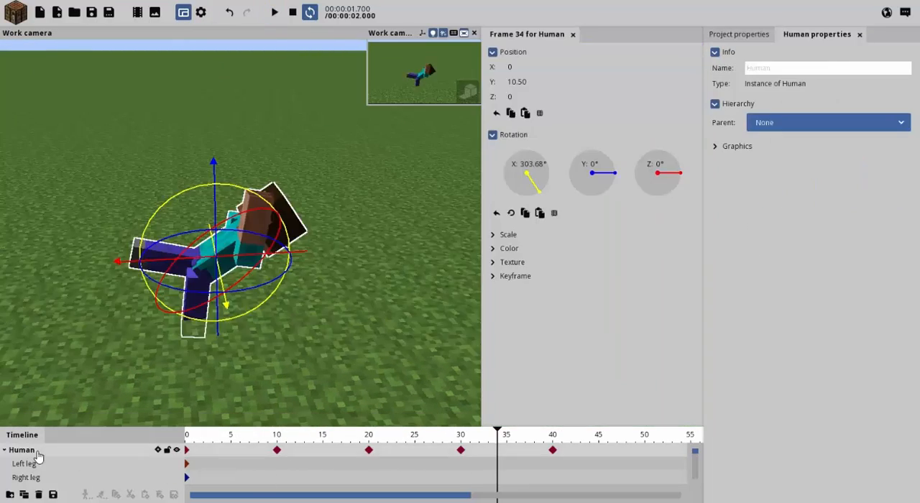
pyautogui.scroll(-6, 123, 478)
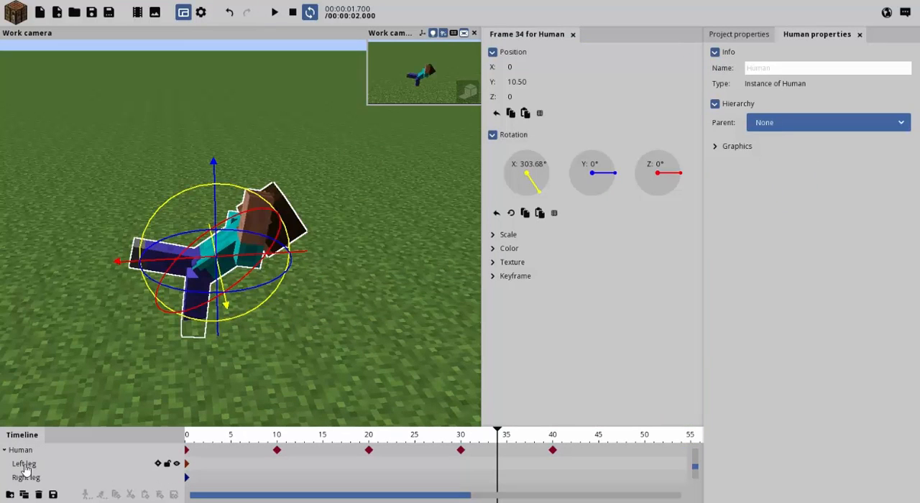
pyautogui.click(279, 439)
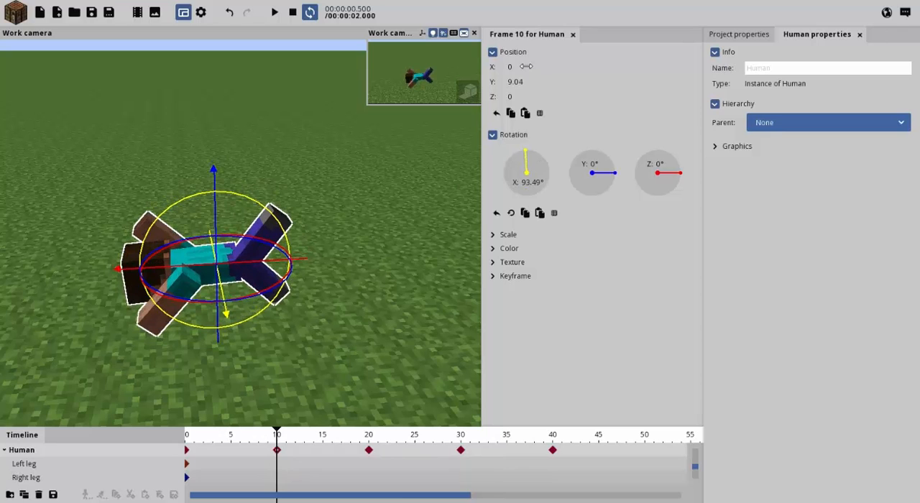
pyautogui.write('32')
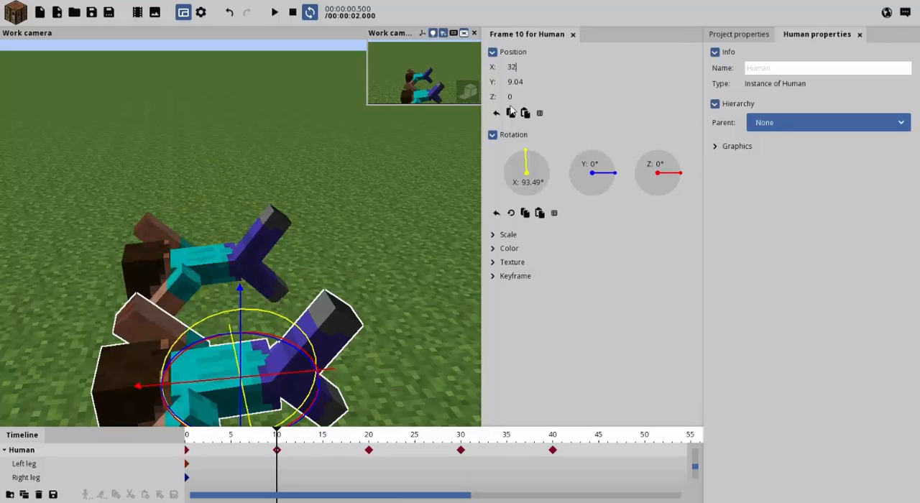
# Try to set the duplicate's X position to 32 at frame 20, check frames 30 and 40, and play the animation briefly.
pyautogui.click(367, 443)
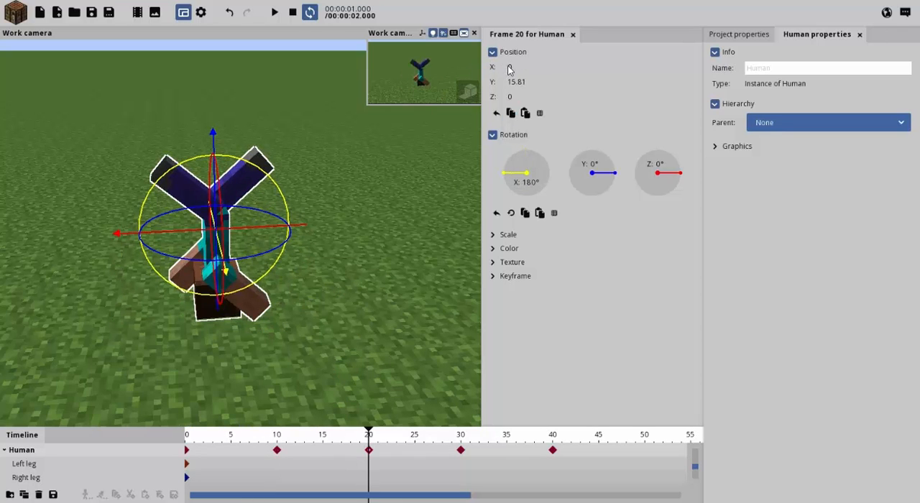
pyautogui.write('32')
pyautogui.click(459, 438)
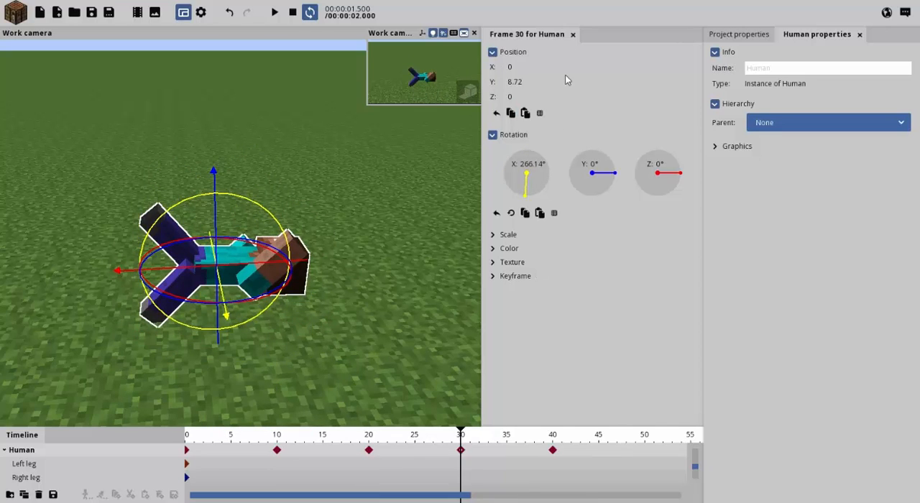
pyautogui.click(552, 438)
pyautogui.click(441, 256)
pyautogui.press('space')
pyautogui.press('space')
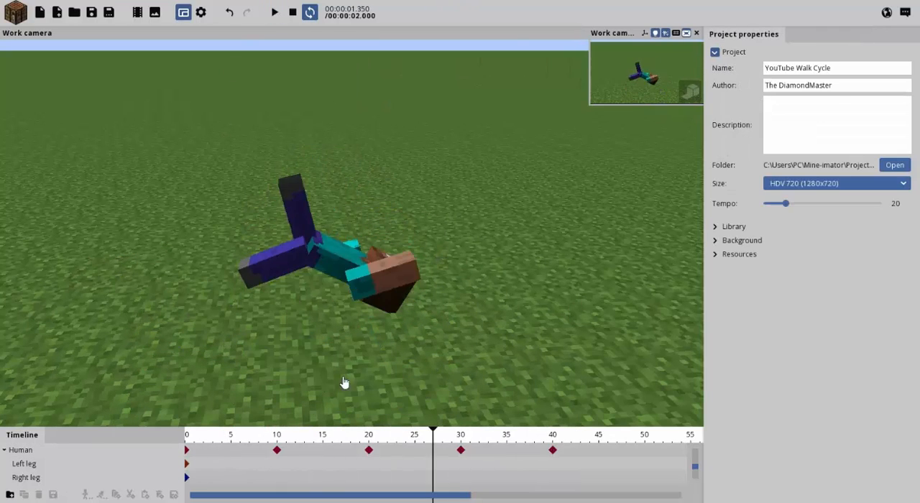
# Set the duplicate Human's X position to 32 at frame 20 and deselect it.
pyautogui.click(369, 436)
pyautogui.click(23, 451)
pyautogui.click(511, 67)
pyautogui.write('32')
pyautogui.click(377, 279)
# Set the duplicate Human's X position to 32 at frame 30.
pyautogui.moveTo(436, 438); pyautogui.dragTo(460, 441)
pyautogui.click(57, 453)
pyautogui.click(512, 68)
pyautogui.write('32')
pyautogui.press('BackSpace')
pyautogui.press('BackSpace')
pyautogui.press('BackSpace')
pyautogui.write('32')
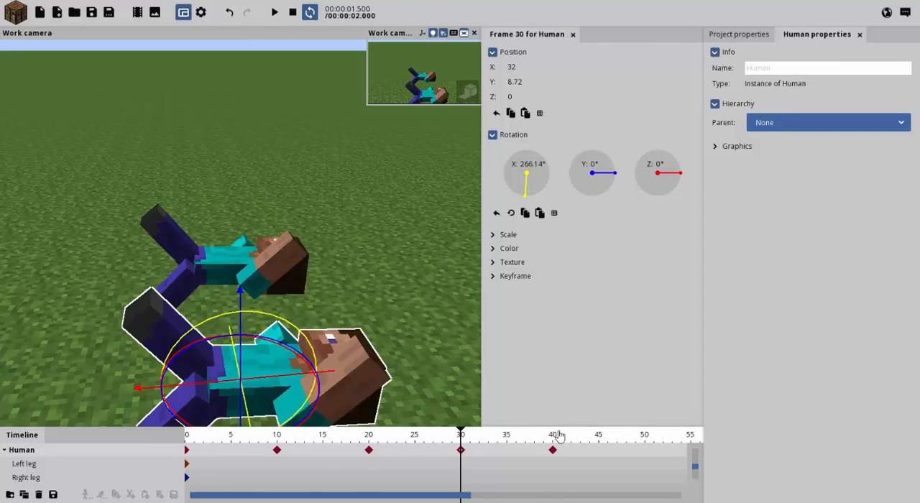
# Go to frame 40, deselect the duplicate, and play the animation to check how both figures move, pausing near the end.
pyautogui.click(558, 436)
pyautogui.click(479, 281)
pyautogui.press('space')
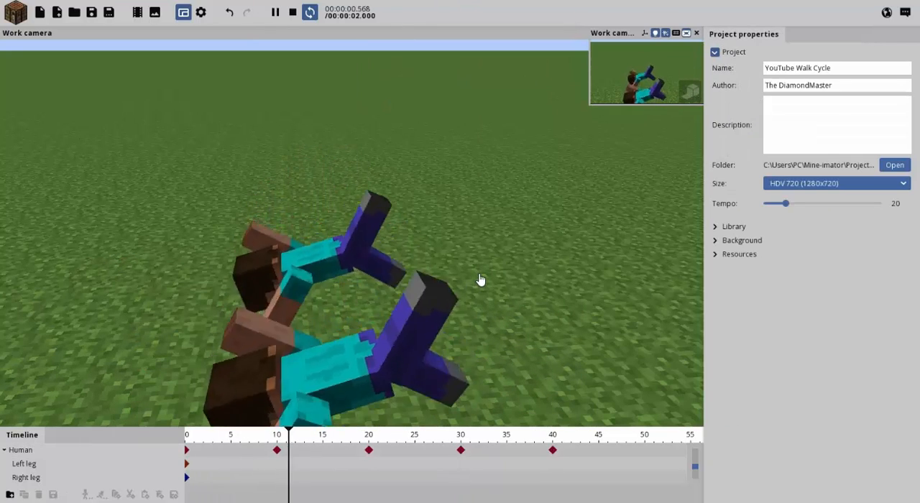
pyautogui.click(274, 12)
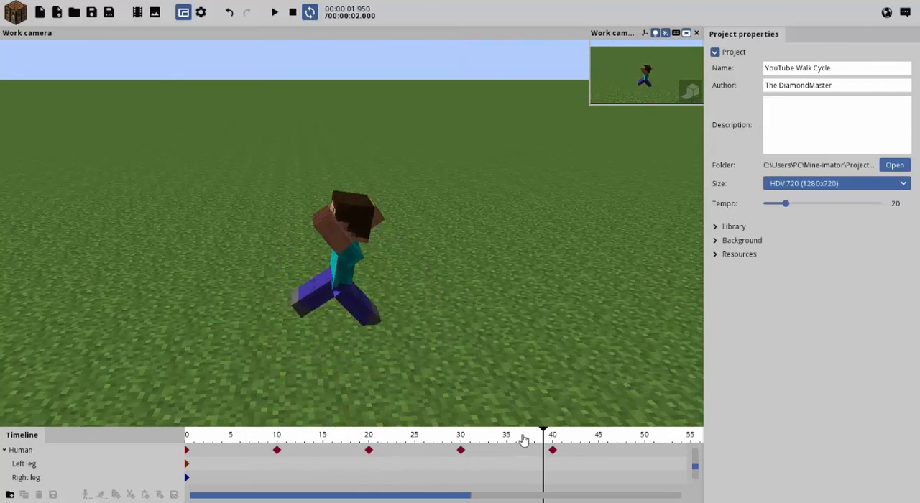
# Set the duplicate's X position to 32 at frame 40, deselect it, play the animation to check it, and return to frame 0.
pyautogui.click(553, 449)
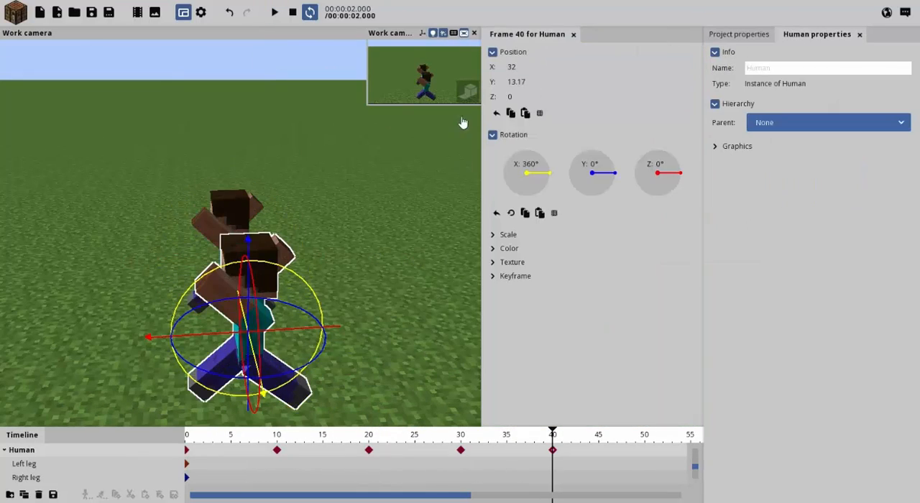
pyautogui.click(436, 266)
pyautogui.press('space')
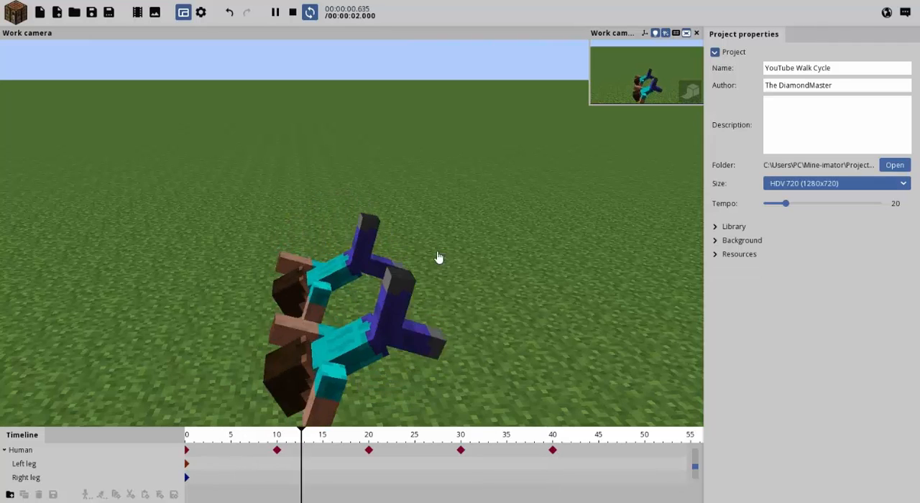
pyautogui.click(275, 12)
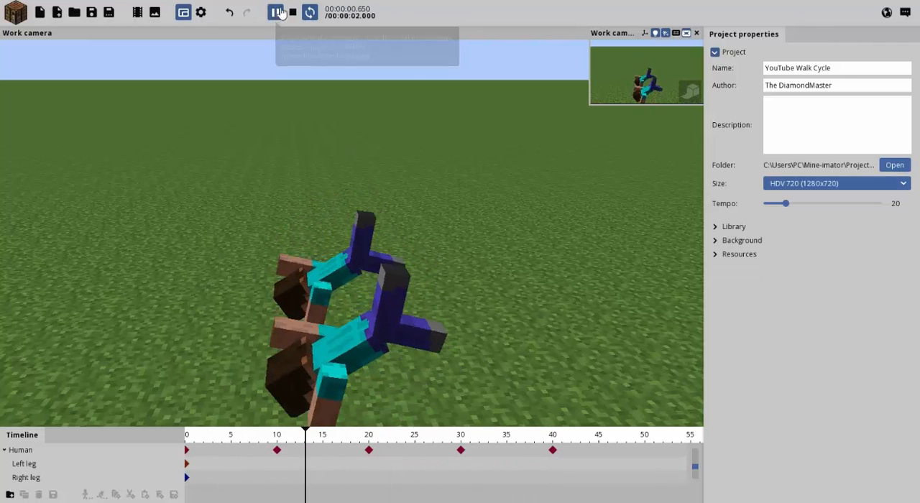
pyautogui.moveTo(206, 439); pyautogui.dragTo(186, 437)
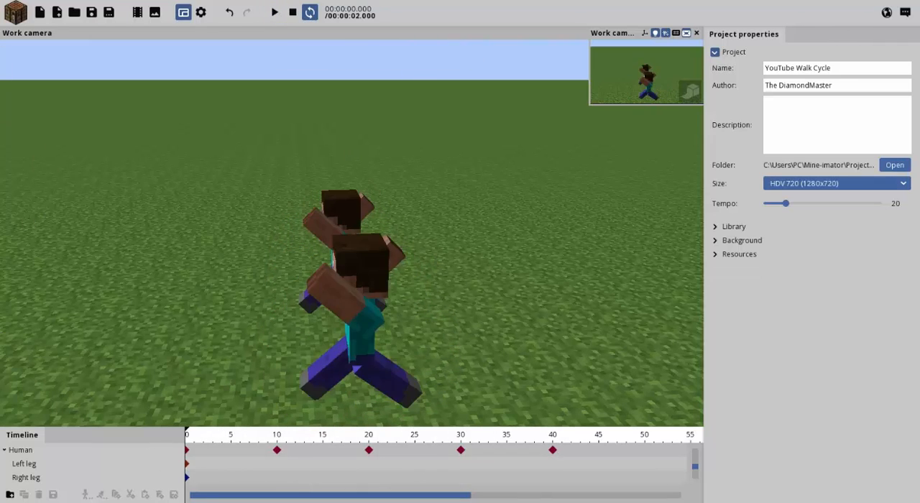
# Create a Wood block (ID 17) with the Minecraft texture, found by searching the block list for "wood".
pyautogui.click(26, 14)
pyautogui.click(174, 57)
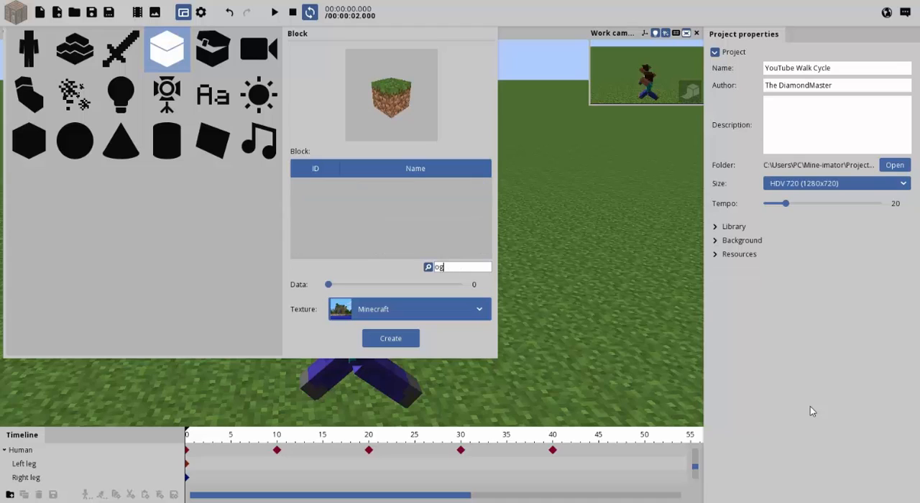
pyautogui.write('log')
pyautogui.write('wood')
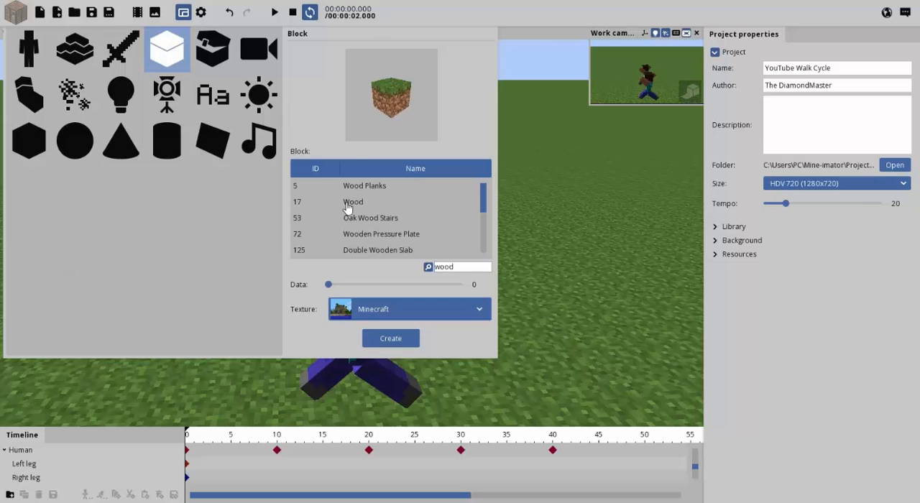
pyautogui.click(347, 204)
pyautogui.click(399, 341)
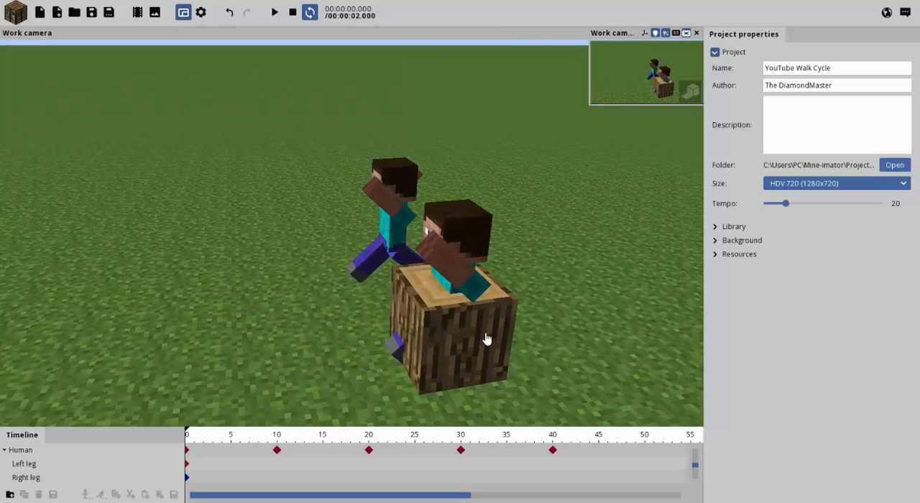
# Select the Wood block, set its Z rotation to 90°, and set its Y position to 12.
pyautogui.click(486, 339)
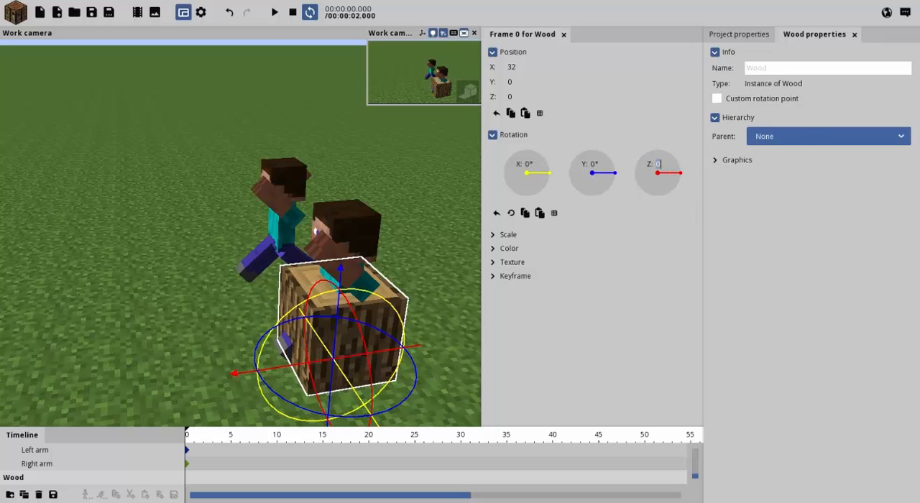
pyautogui.write('90')
pyautogui.press('Return')
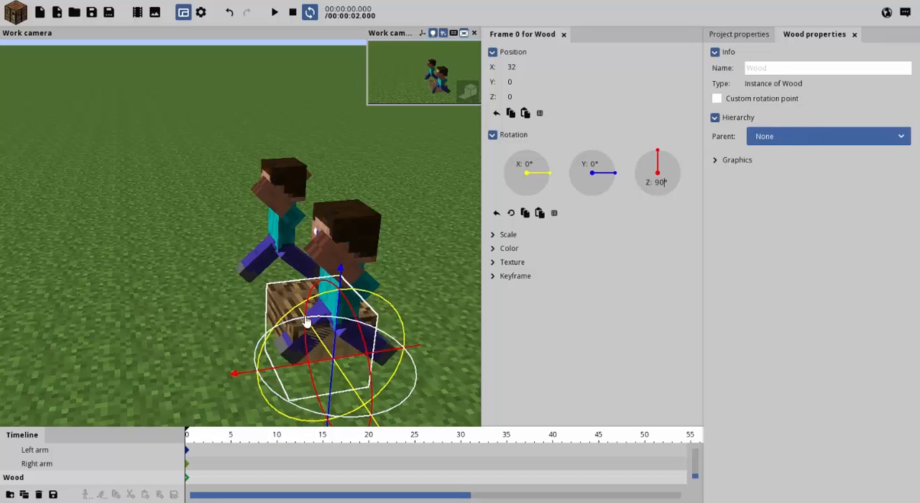
pyautogui.moveTo(407, 160); pyautogui.dragTo(462, 132)
pyautogui.moveTo(523, 87); pyautogui.dragTo(519, 81)
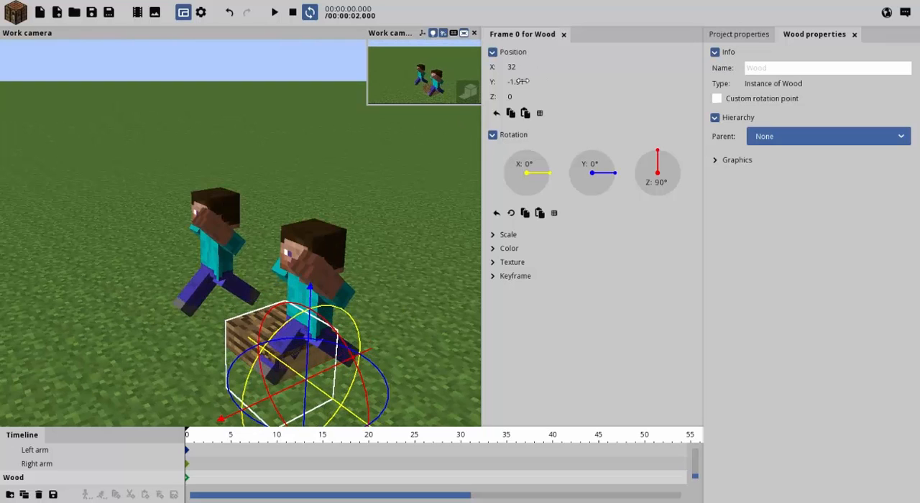
pyautogui.write('8')
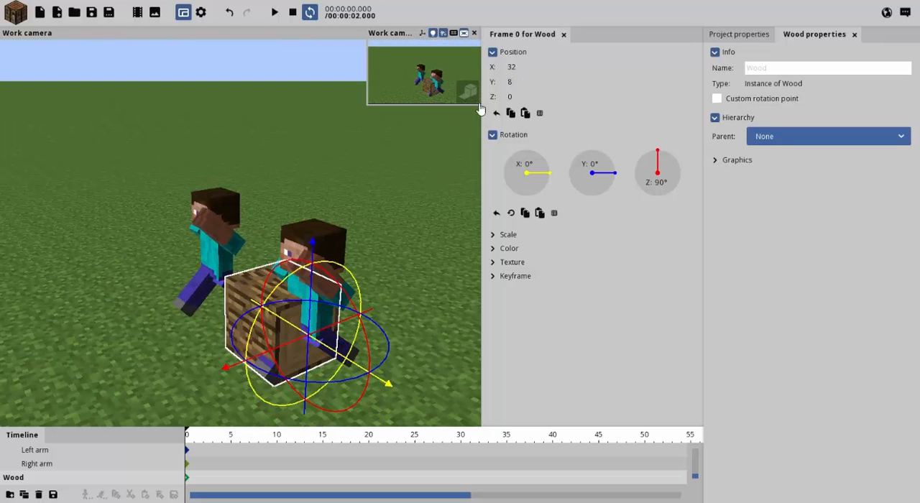
pyautogui.write('12')
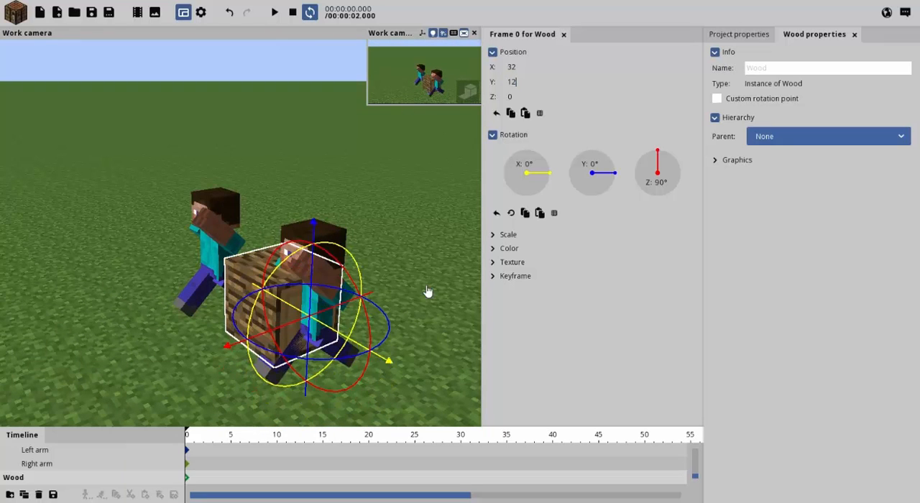
# Scale the Wood block uniformly to 0.25.
pyautogui.press('w')
pyautogui.moveTo(345, 234); pyautogui.dragTo(409, 226, button='right')
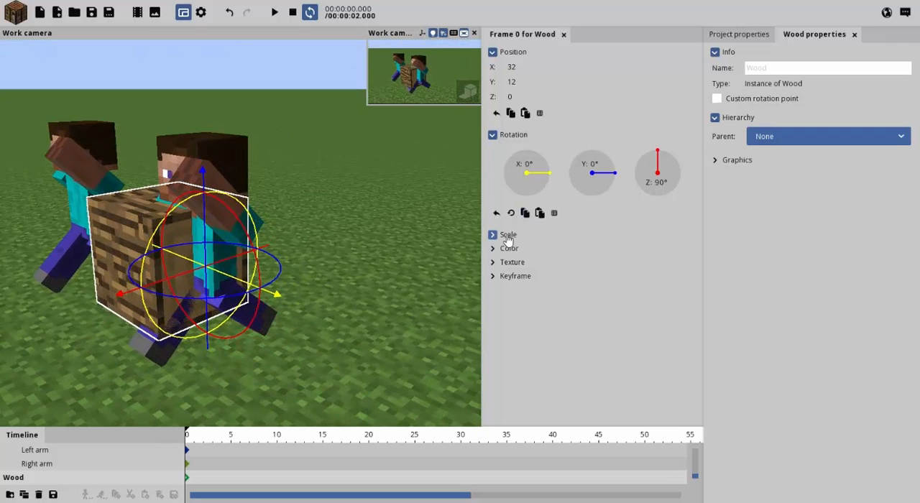
pyautogui.click(493, 235)
pyautogui.moveTo(523, 257); pyautogui.dragTo(554, 250)
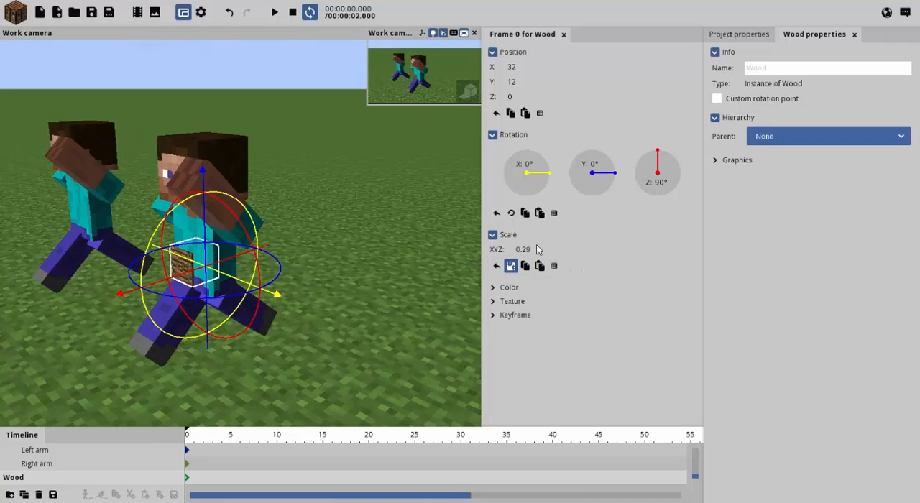
pyautogui.write('0.25')
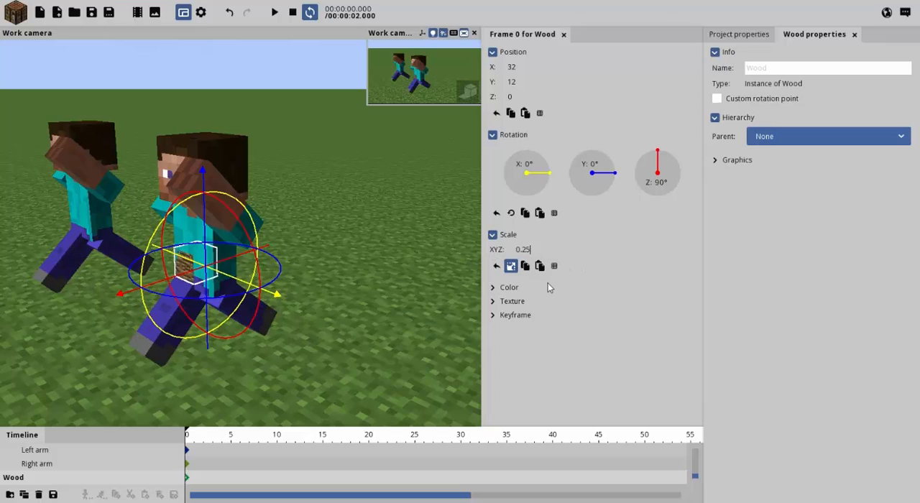
# View the Wood block from the front of the duplicate Human and reduce its uniform scale to 0.2.
pyautogui.press('w')
pyautogui.moveTo(390, 239); pyautogui.dragTo(352, 273, button='right')
pyautogui.press('d')
pyautogui.moveTo(468, 231)
pyautogui.mouseDown(button='right')
pyautogui.moveTo(445, 226)
pyautogui.moveTo(475, 219)
pyautogui.mouseUp(button='right')
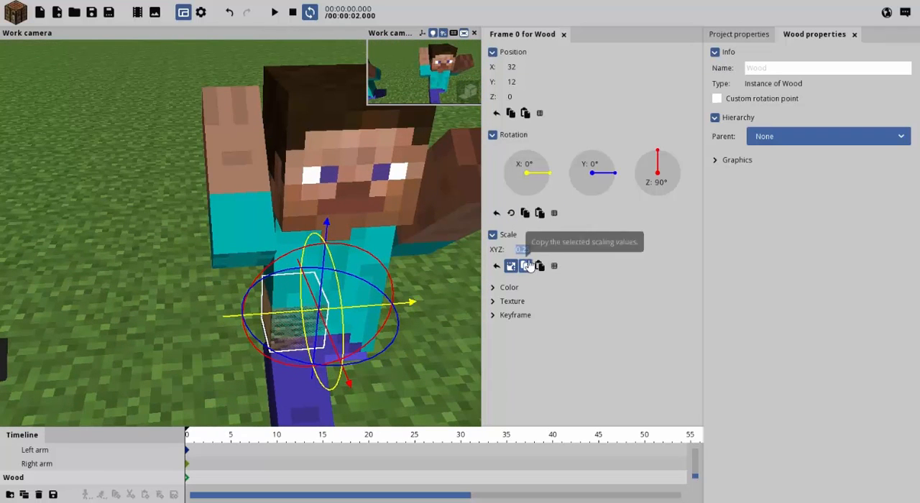
pyautogui.write('02')
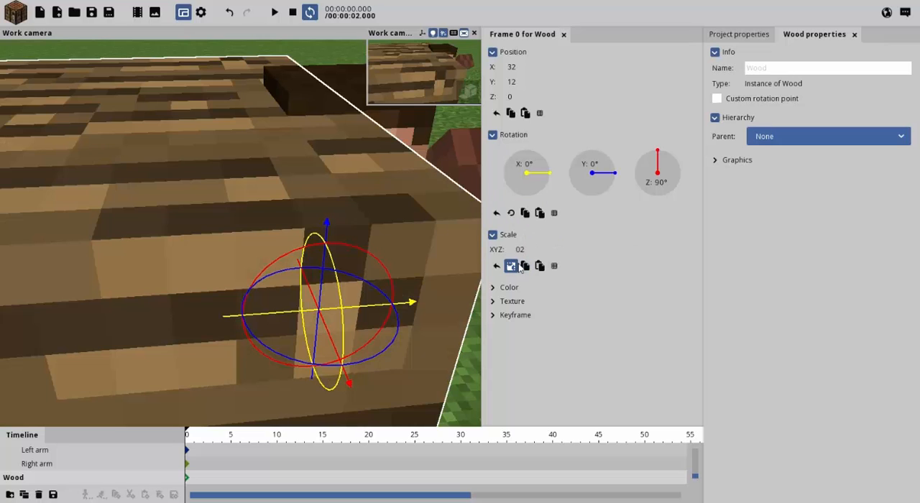
pyautogui.press('BackSpace')
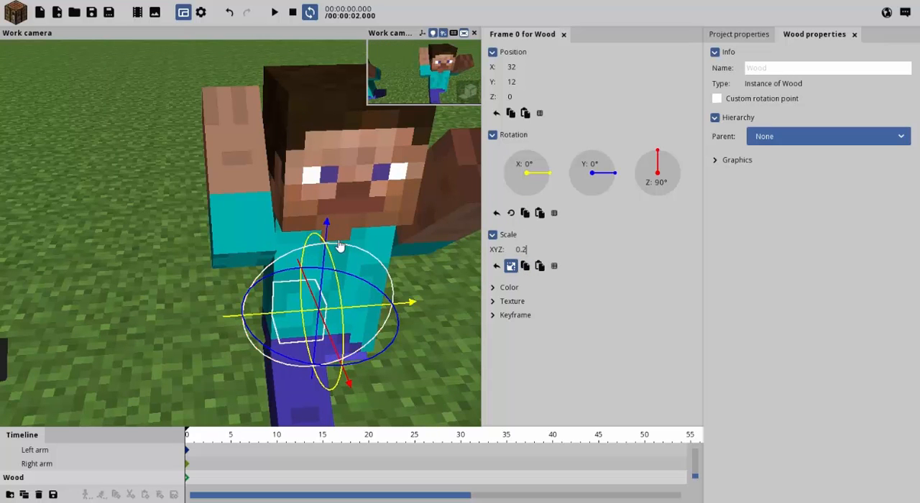
# Set the Wood block's Y position to 14 and its X position to 30.
pyautogui.moveTo(327, 242); pyautogui.dragTo(330, 215)
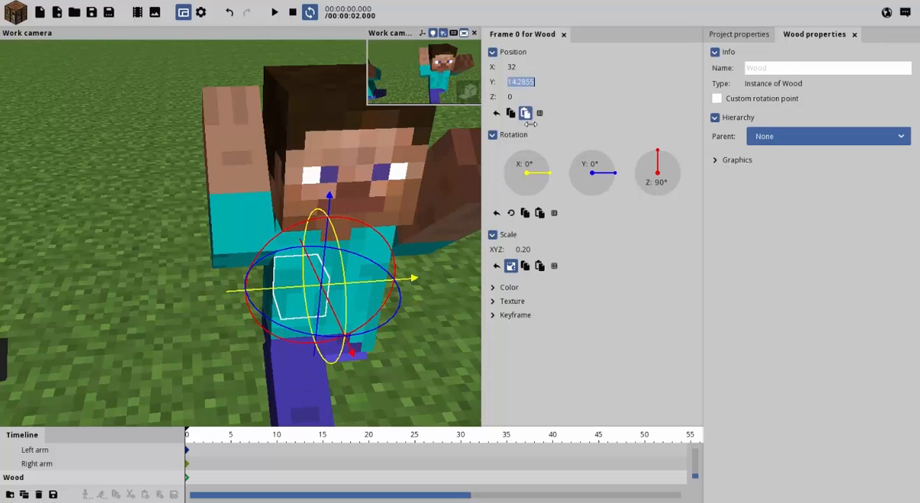
pyautogui.write('14')
pyautogui.moveTo(362, 287); pyautogui.dragTo(324, 297)
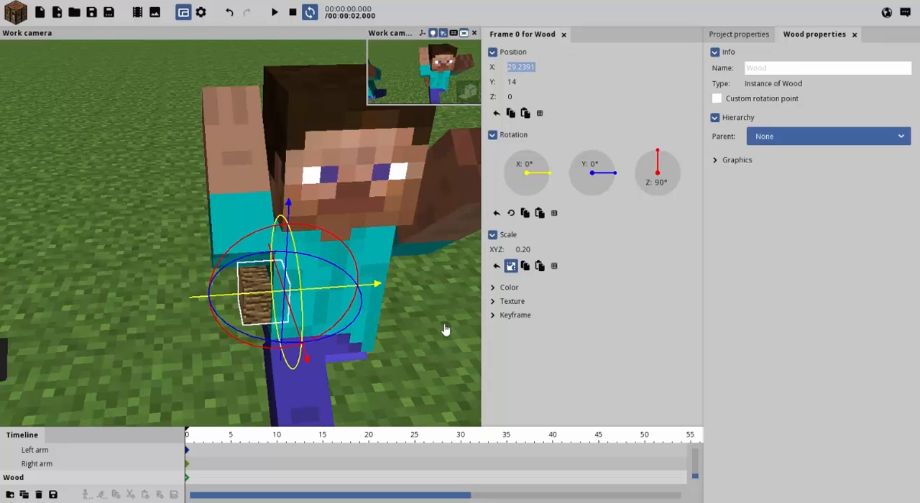
pyautogui.write('30')
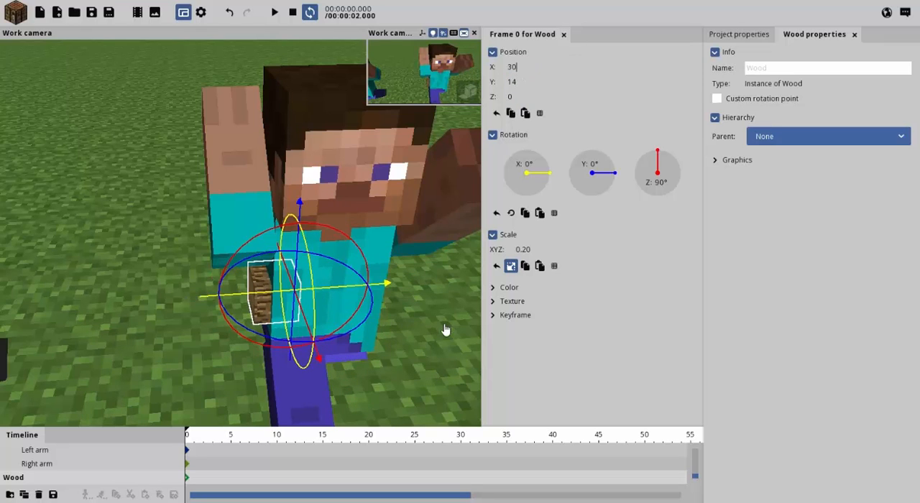
# Enable Repeat for the Wood block in the project library and set its Y repeat to 11.
pyautogui.click(423, 367)
pyautogui.click(731, 227)
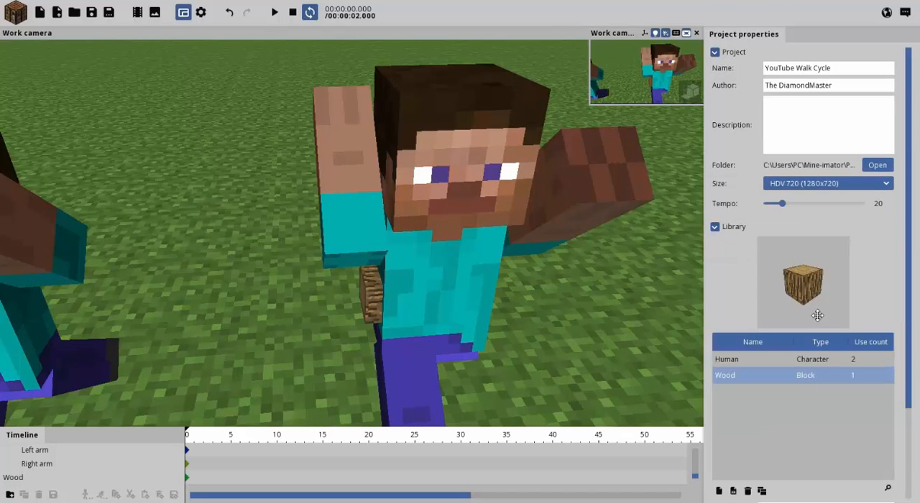
pyautogui.moveTo(910, 224); pyautogui.dragTo(912, 422)
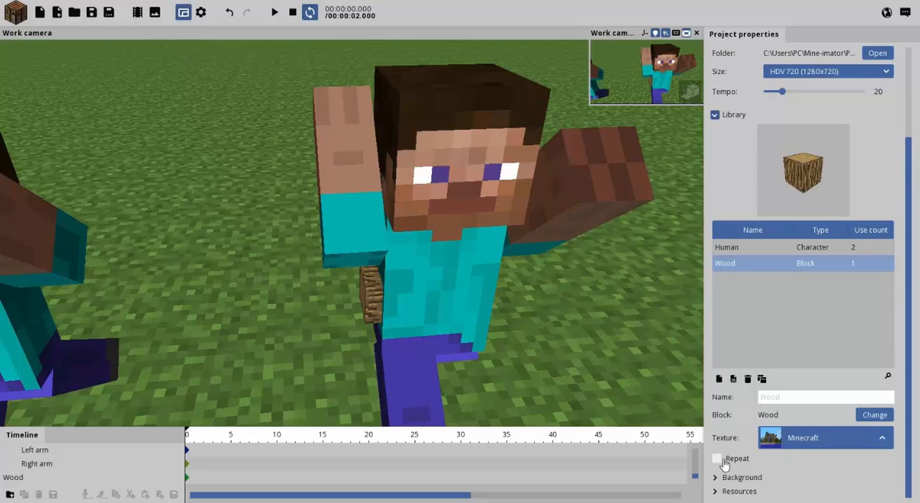
pyautogui.click(718, 459)
pyautogui.scroll(-1, 805, 455)
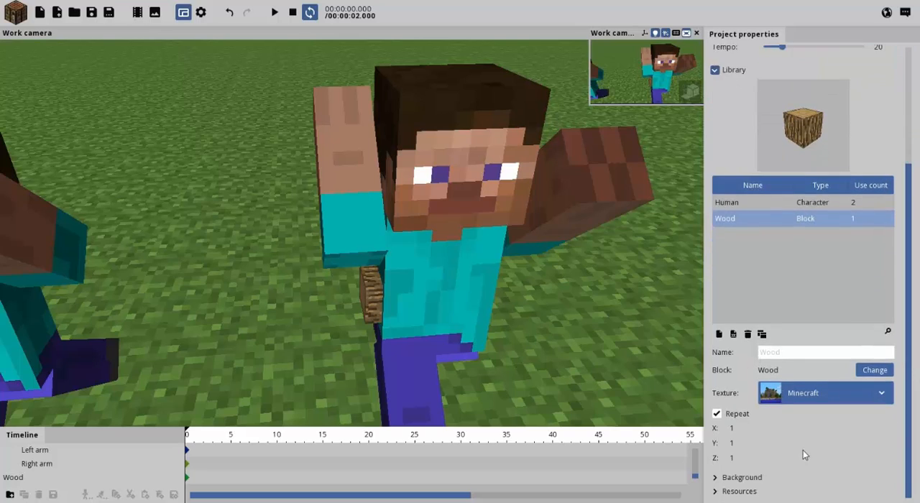
pyautogui.moveTo(735, 444); pyautogui.dragTo(794, 437)
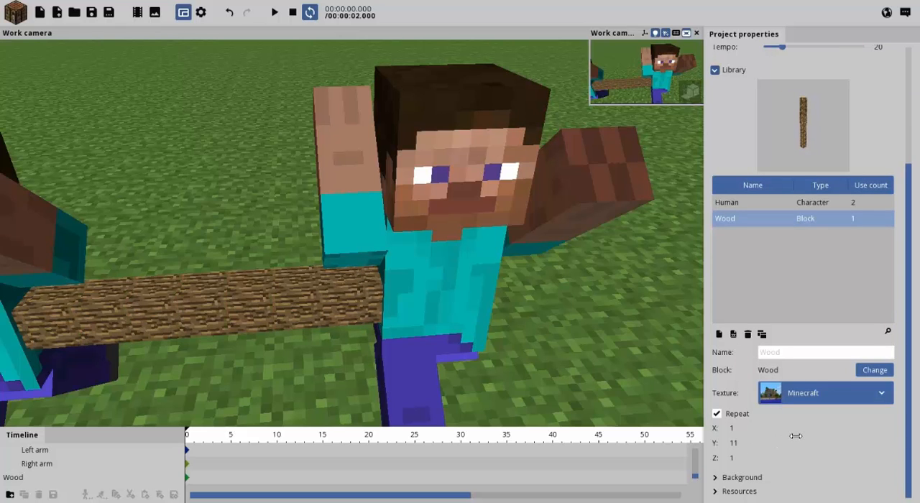
# Set the Wood block's Y repeat to 10 and play the animation to check the pole between the flipping Humans.
pyautogui.press('s')
pyautogui.moveTo(392, 332); pyautogui.dragTo(392, 332, button='right')
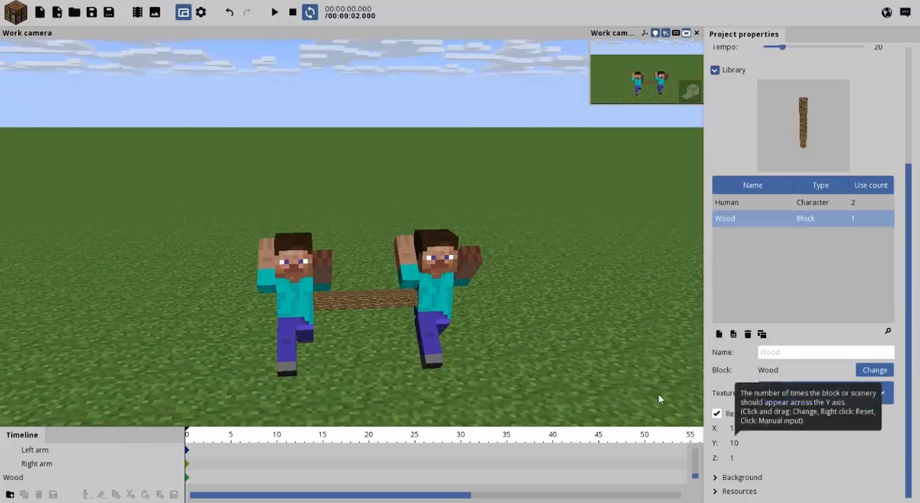
pyautogui.moveTo(461, 187); pyautogui.dragTo(460, 187, button='right')
pyautogui.press('w')
pyautogui.press('a')
pyautogui.press('s')
pyautogui.press('d')
pyautogui.press('space')
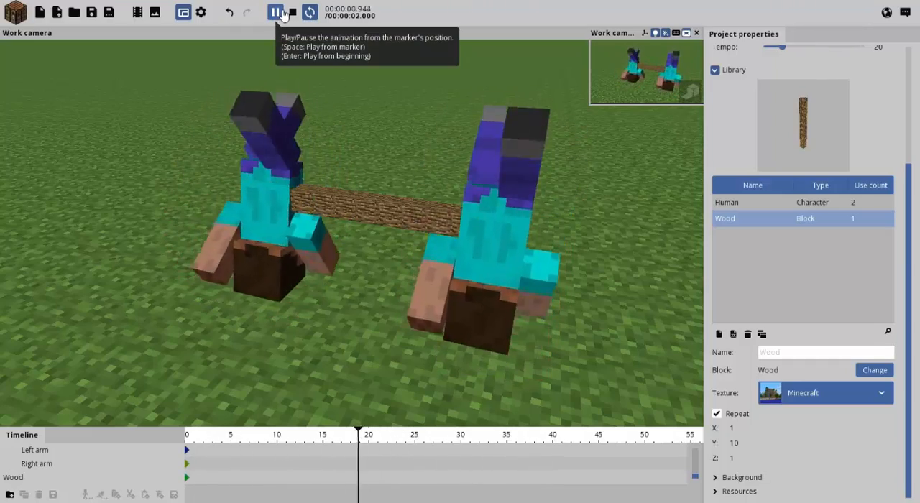
pyautogui.click(282, 13)
# At frame 10, keyframe the Wood block with an X rotation of 90° and a Y position of 9.
pyautogui.click(276, 434)
pyautogui.click(359, 207)
pyautogui.moveTo(360, 207); pyautogui.dragTo(359, 207, button='right')
pyautogui.moveTo(392, 187); pyautogui.dragTo(432, 173)
pyautogui.moveTo(351, 201); pyautogui.dragTo(339, 186)
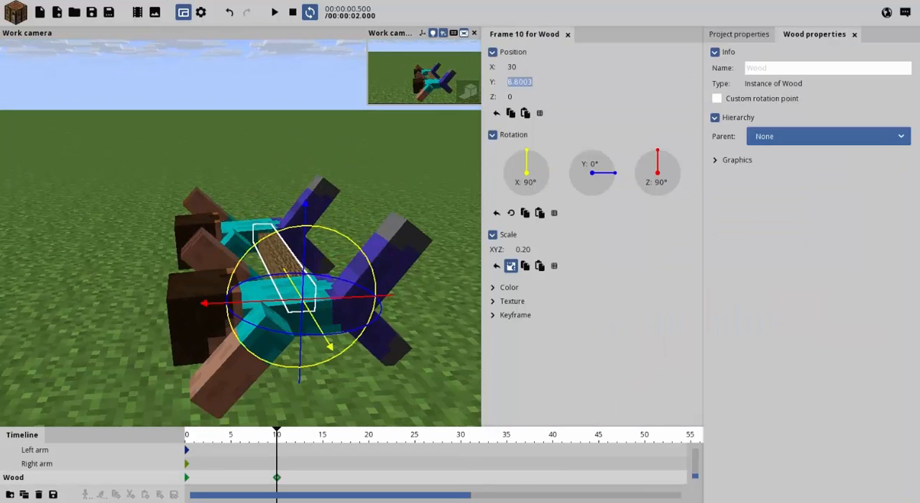
# At frame 20, keyframe the Wood block with an X rotation of 180° and its frame 0 Y position of 14.
pyautogui.click(370, 440)
pyautogui.click(529, 188)
pyautogui.write('180')
pyautogui.moveTo(323, 207); pyautogui.dragTo(291, 226)
pyautogui.click(187, 439)
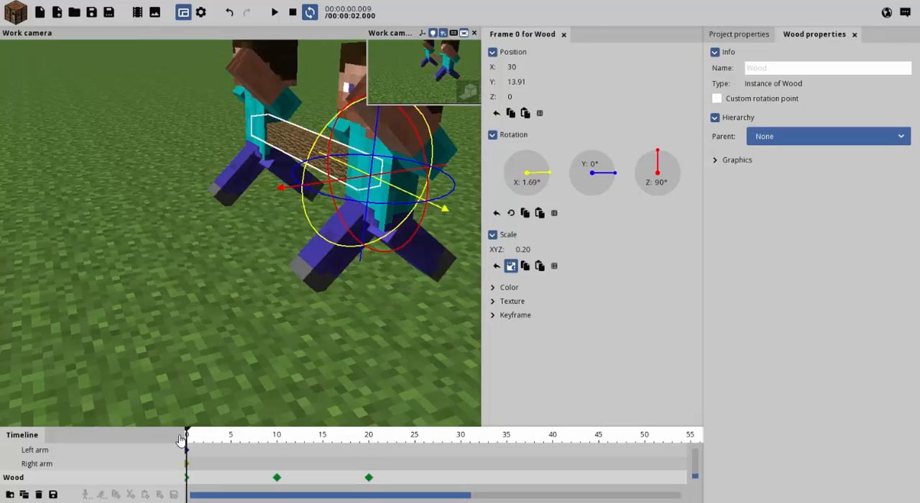
pyautogui.click(513, 82)
pyautogui.click(369, 439)
pyautogui.click(512, 82)
pyautogui.hotkey('ctrl', 'v')
pyautogui.moveTo(189, 230); pyautogui.dragTo(216, 169, button='right')
pyautogui.press('Return')
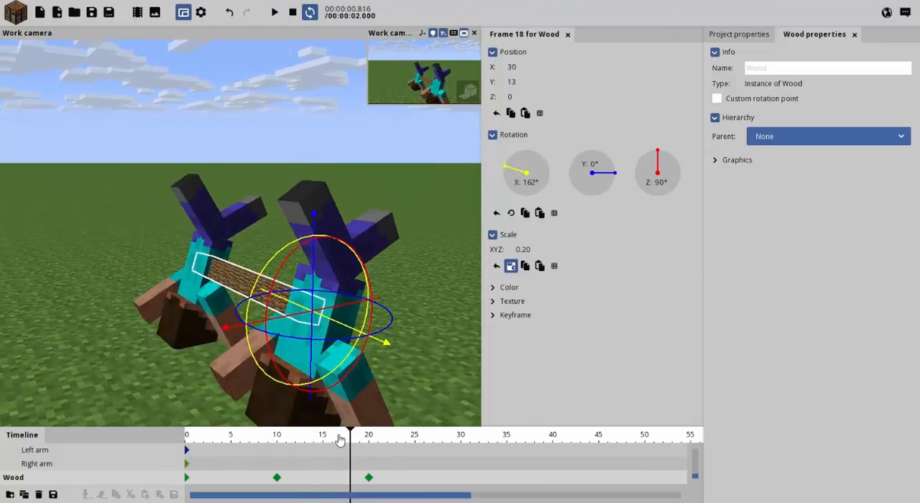
# At frame 30, keyframe the Wood block with a Y position of 9 and an X rotation of 270°.
pyautogui.click(468, 442)
pyautogui.click(277, 477)
pyautogui.click(460, 440)
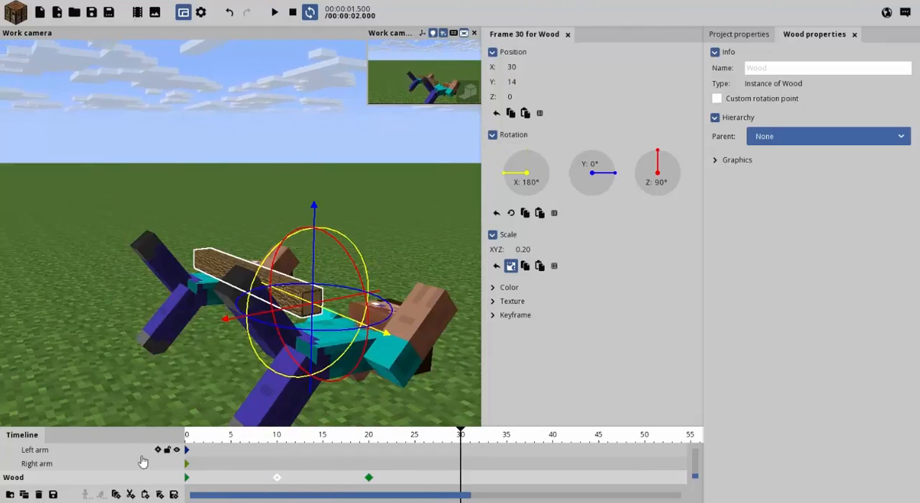
pyautogui.moveTo(544, 191); pyautogui.dragTo(525, 176)
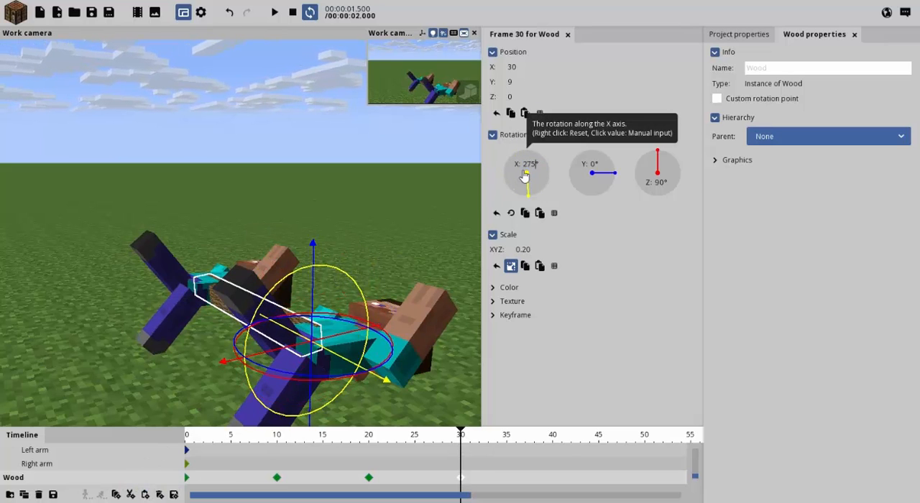
pyautogui.moveTo(424, 209); pyautogui.dragTo(352, 244)
# At frame 40, keyframe the Wood block with a Y position of 14 and an X rotation of 360°.
pyautogui.moveTo(461, 435); pyautogui.dragTo(552, 436)
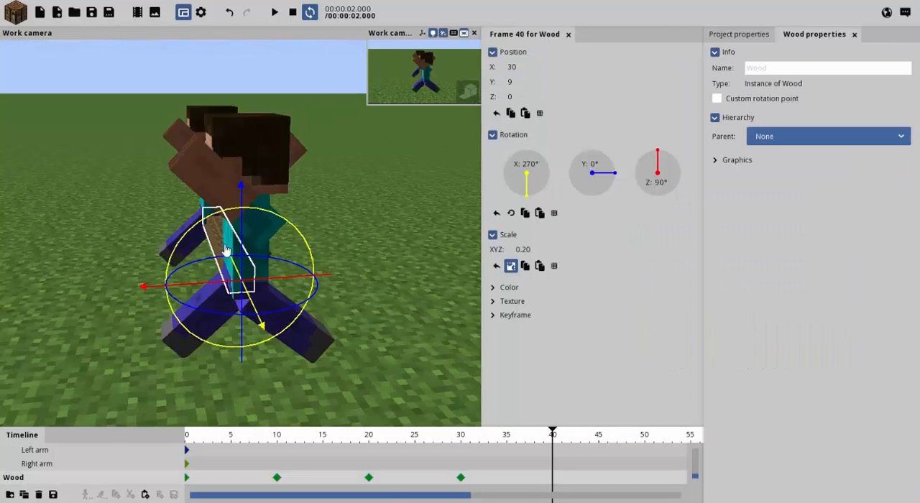
pyautogui.moveTo(543, 81); pyautogui.dragTo(605, 127)
pyautogui.click(551, 170)
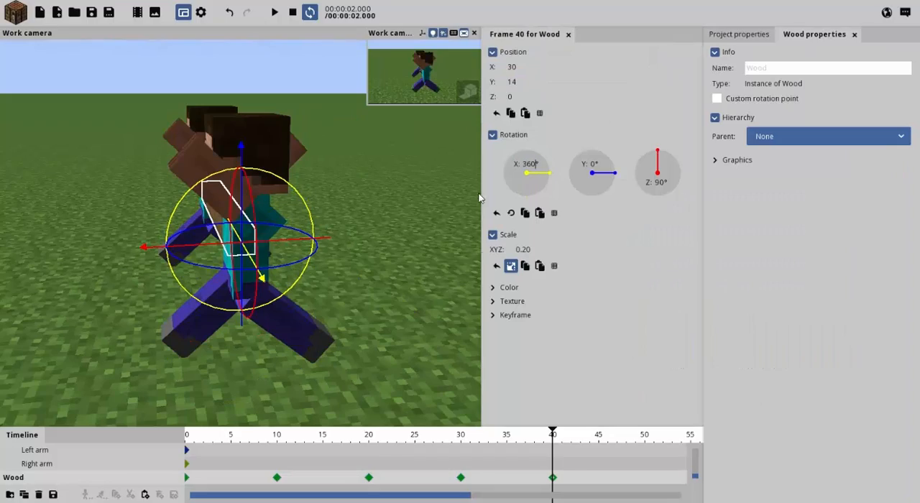
# Deselect the Wood block and play the animation from several angles to check that it follows both Humans.
pyautogui.click(440, 294)
pyautogui.moveTo(441, 293); pyautogui.dragTo(430, 341)
pyautogui.press('space')
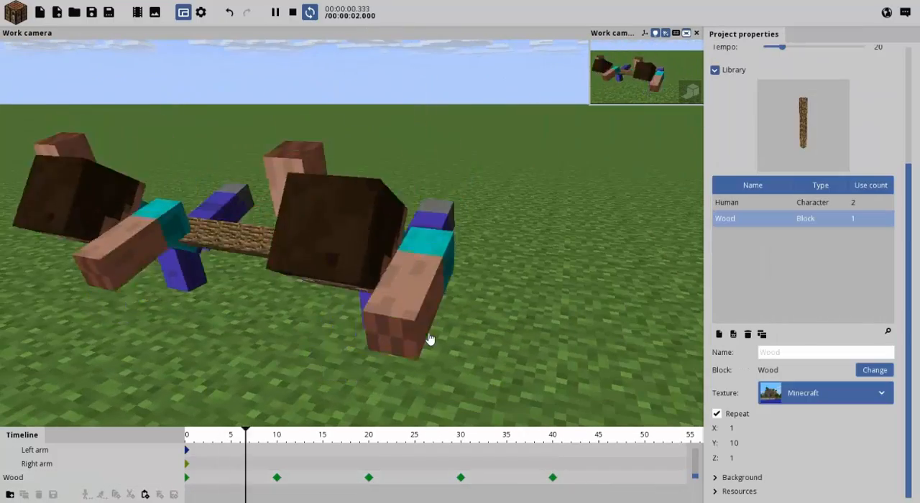
pyautogui.press('s')
pyautogui.moveTo(308, 273); pyautogui.dragTo(320, 265, button='right')
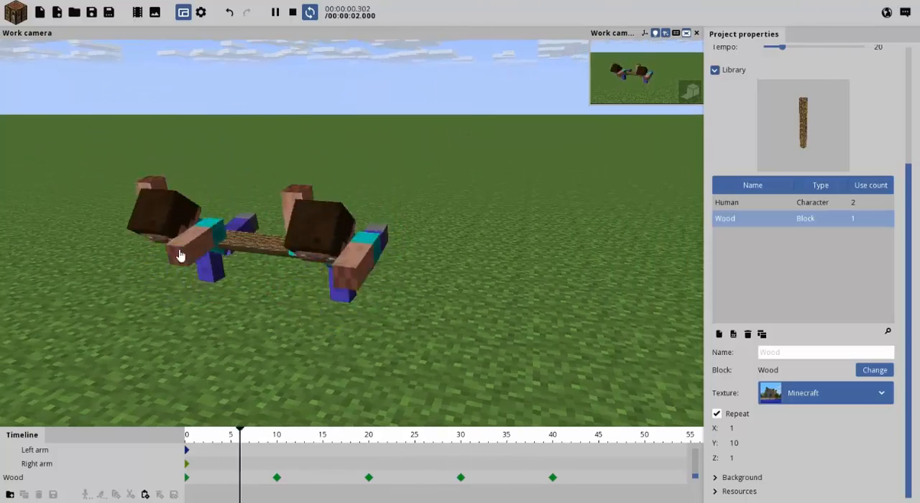
pyautogui.moveTo(180, 255); pyautogui.dragTo(145, 317, button='right')
pyautogui.press('w')
pyautogui.press('s')
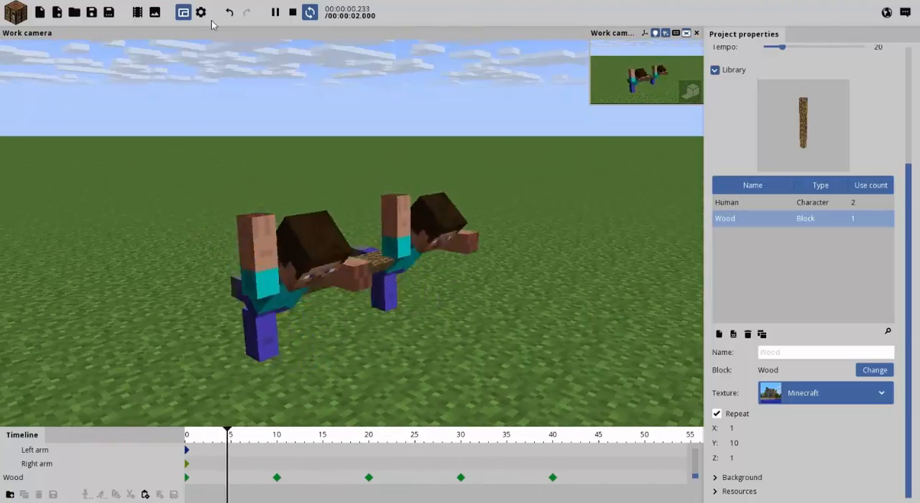
pyautogui.click(291, 15)
# Collapse the Human hierarchy in the timeline and group both Humans and the Wood block in a new folder.
pyautogui.click(8, 477)
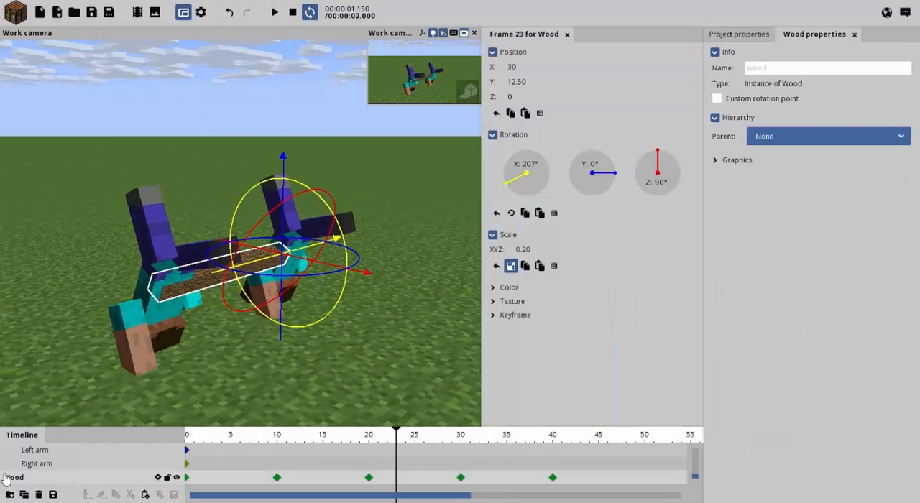
pyautogui.scroll(2, 28, 461)
pyautogui.scroll(1, 13, 468)
pyautogui.click(5, 465)
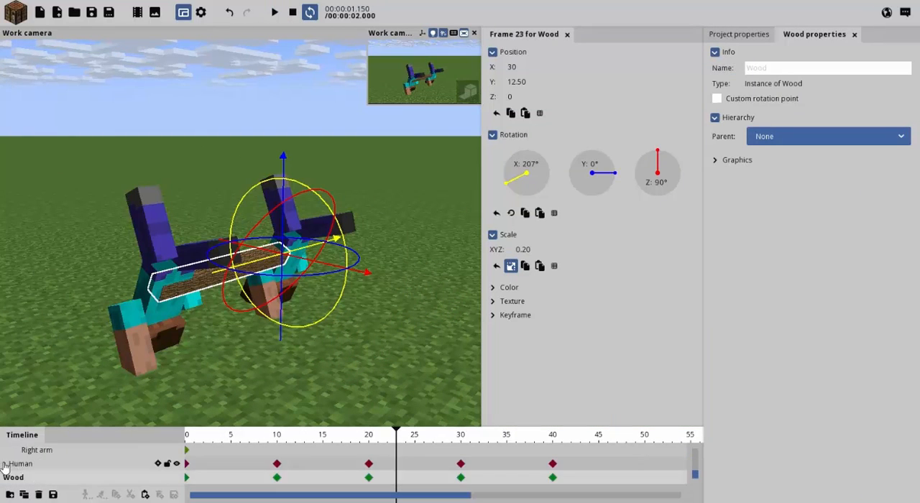
pyautogui.scroll(3, 5, 465)
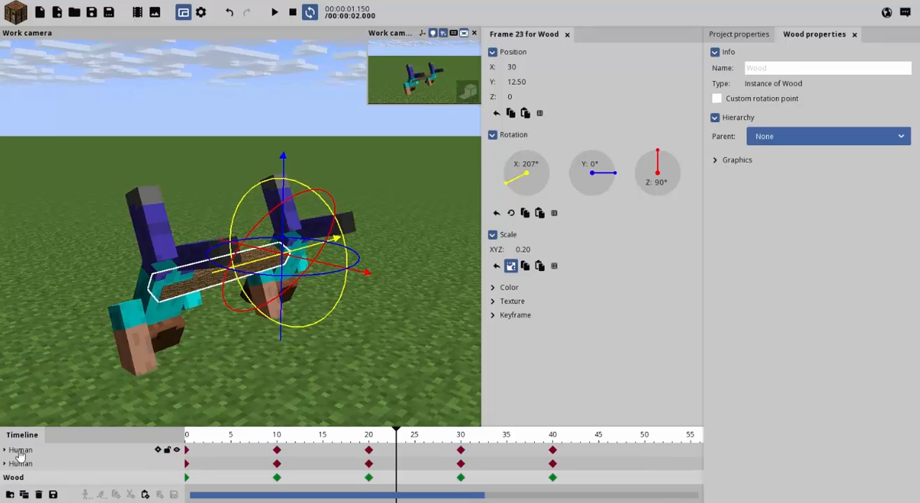
pyautogui.click(34, 464)
pyautogui.click(29, 449)
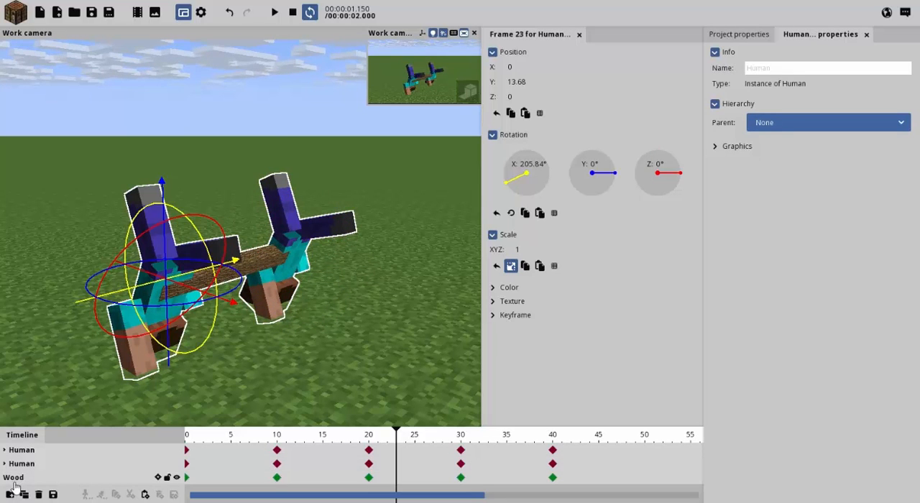
pyautogui.moveTo(235, 336); pyautogui.dragTo(228, 402, button='right')
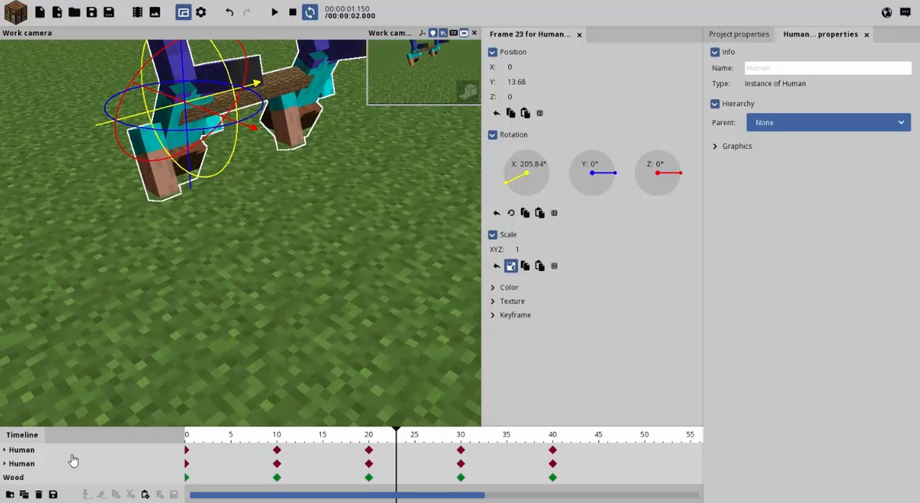
pyautogui.click(11, 496)
# Name the new folder Steve Wheels.
pyautogui.moveTo(229, 298); pyautogui.dragTo(164, 234, button='right')
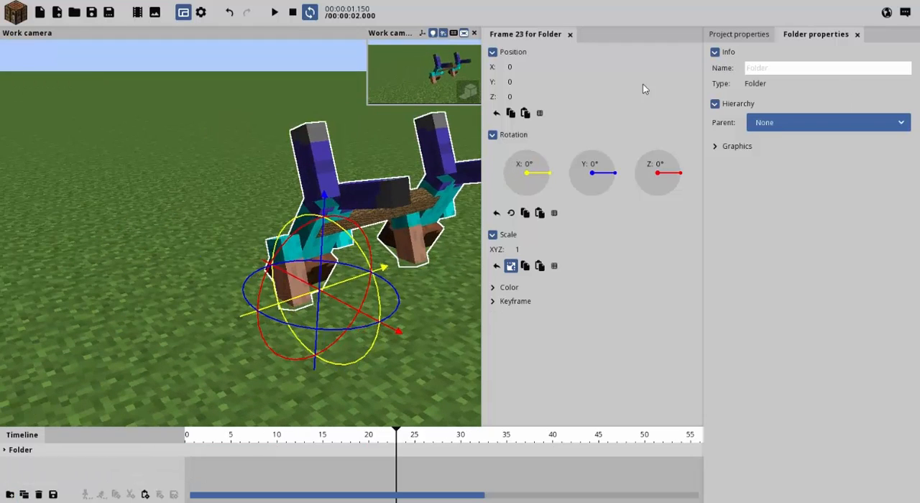
pyautogui.moveTo(379, 231); pyautogui.dragTo(410, 221, button='right')
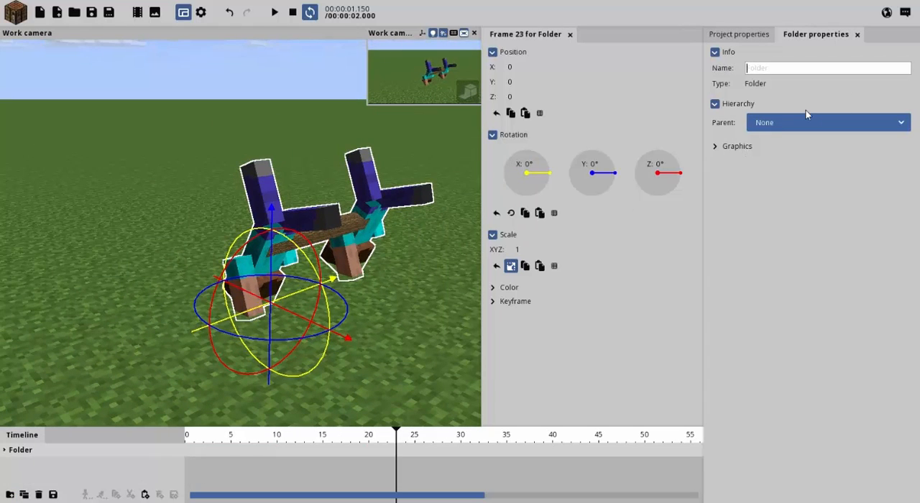
pyautogui.write('Steve Wh')
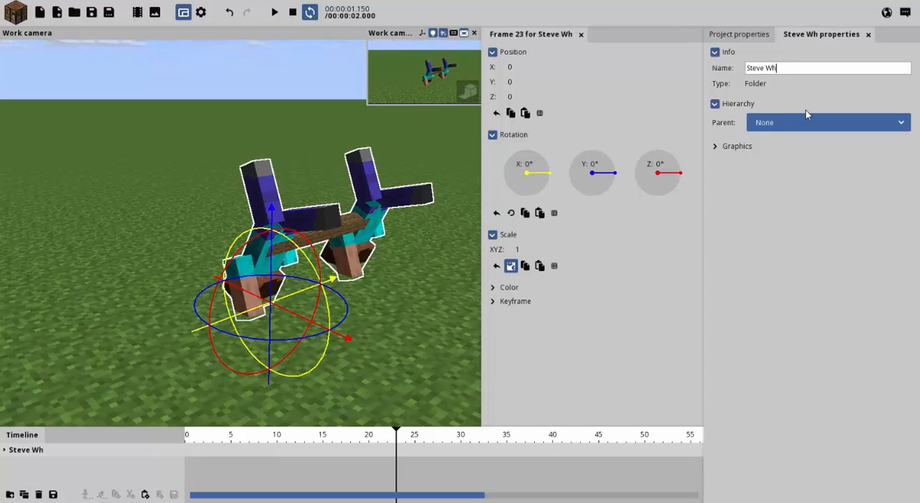
pyautogui.write('eels')
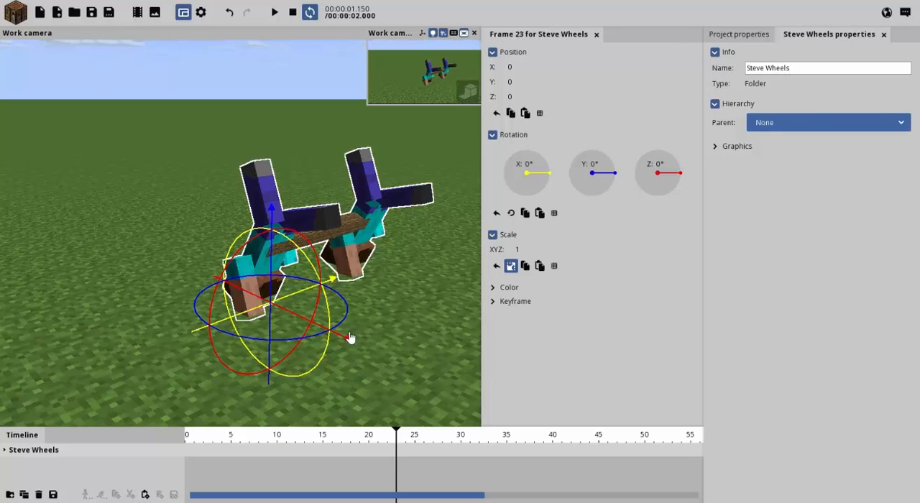
# Add a starting keyframe for the Steve Wheels folder at frame 0 and examine the foot's contact with the ground.
pyautogui.moveTo(298, 435); pyautogui.dragTo(78, 456)
pyautogui.moveTo(401, 293); pyautogui.dragTo(447, 291, button='right')
pyautogui.press('w')
pyautogui.press('q')
pyautogui.press('s')
pyautogui.press('w')
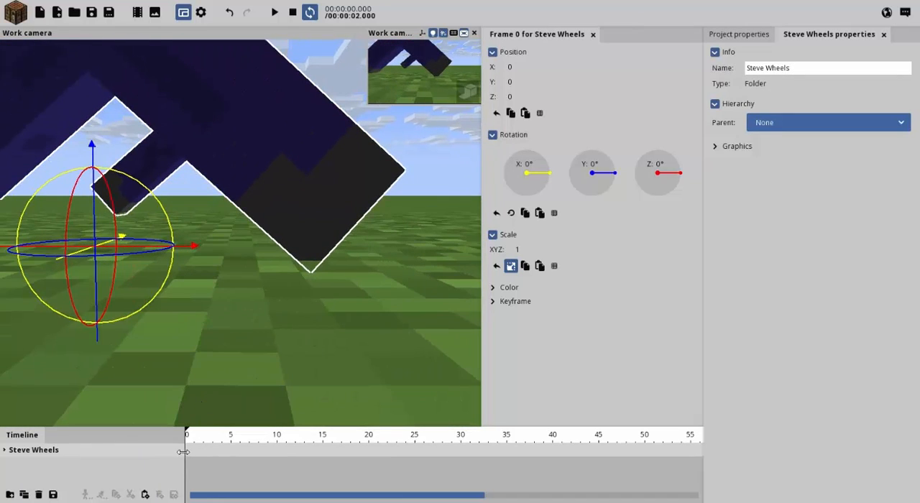
# At frame 10, move the Steve Wheels folder forward to Z position 22.50 and scrub back to compare with frame 0.
pyautogui.click(276, 443)
pyautogui.moveTo(288, 338); pyautogui.dragTo(302, 370, button='right')
pyautogui.press('s')
pyautogui.press('e')
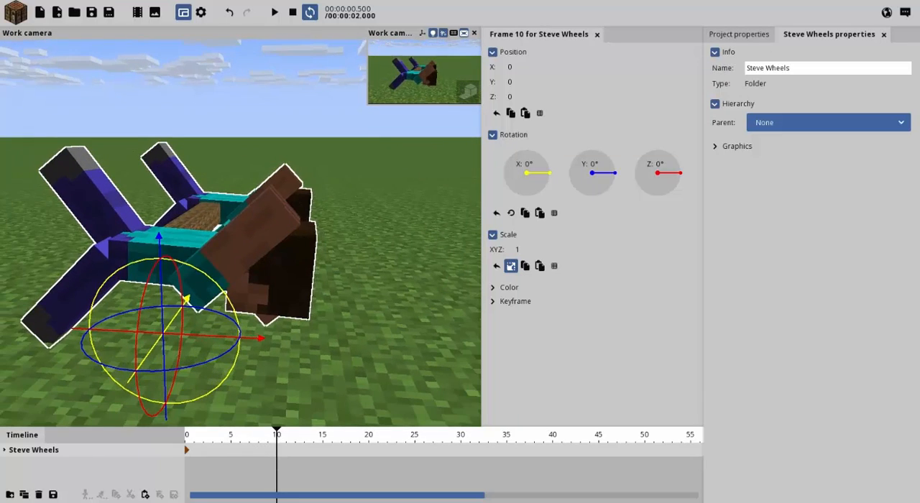
pyautogui.moveTo(269, 337); pyautogui.dragTo(466, 319)
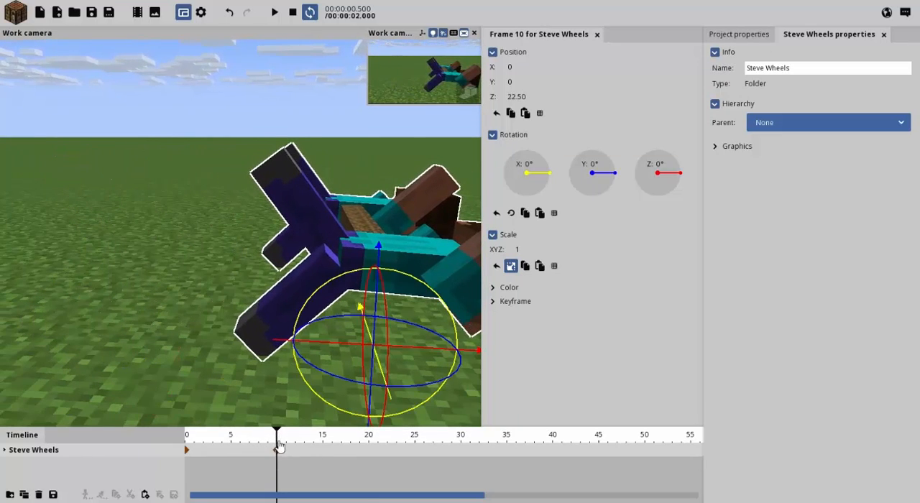
pyautogui.moveTo(276, 443); pyautogui.dragTo(126, 435)
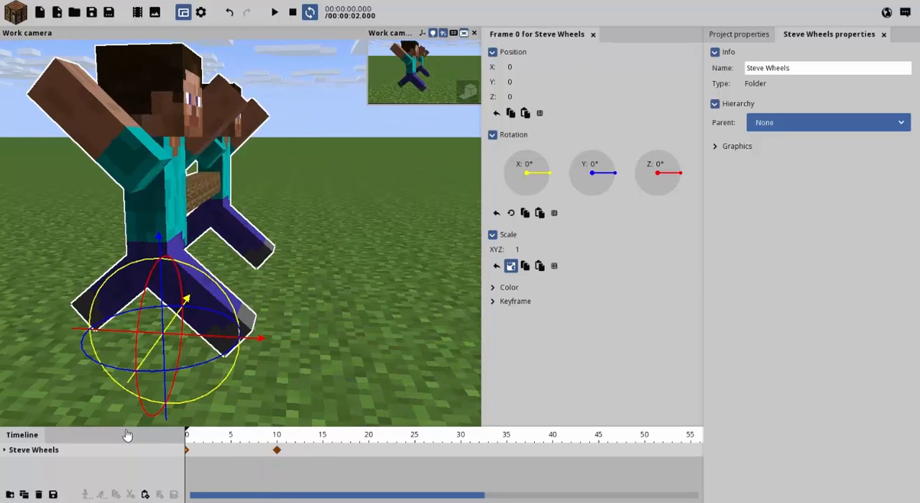
# At frame 20, move the Steve Wheels folder forward to Z position 41.12 and scrub the timeline to check the roll.
pyautogui.moveTo(195, 423); pyautogui.dragTo(276, 450)
pyautogui.press('d')
pyautogui.moveTo(266, 410); pyautogui.dragTo(299, 420, button='right')
pyautogui.press('q')
pyautogui.press('w')
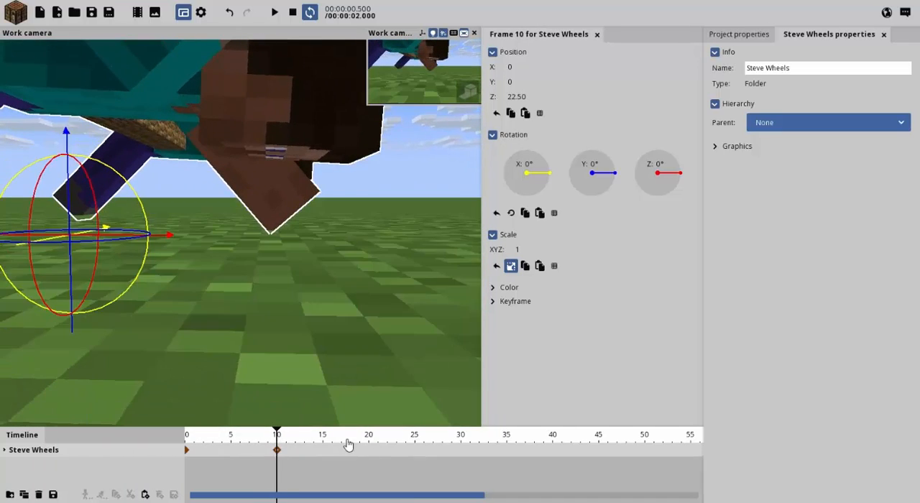
pyautogui.click(367, 440)
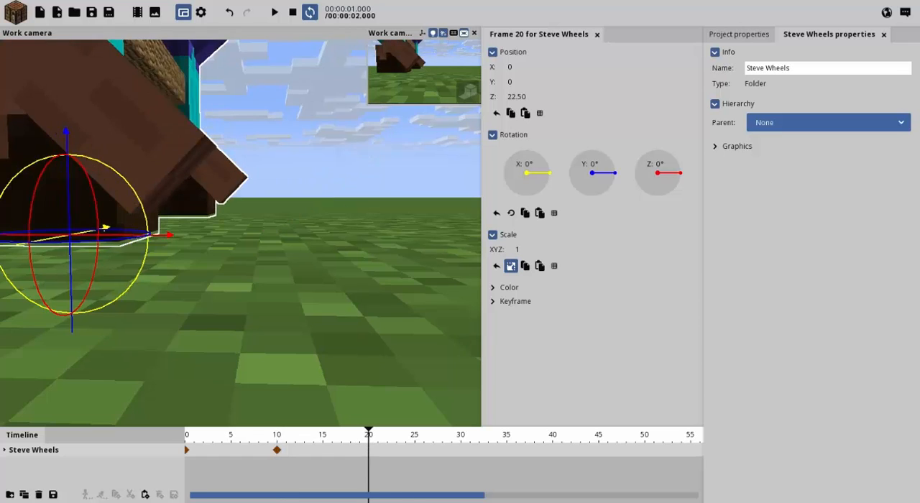
pyautogui.press('s')
pyautogui.moveTo(305, 283)
pyautogui.mouseDown(button='right')
pyautogui.moveTo(276, 309)
pyautogui.moveTo(305, 283)
pyautogui.mouseUp(button='right')
pyautogui.moveTo(305, 283); pyautogui.dragTo(439, 301)
pyautogui.moveTo(372, 430); pyautogui.dragTo(372, 470)
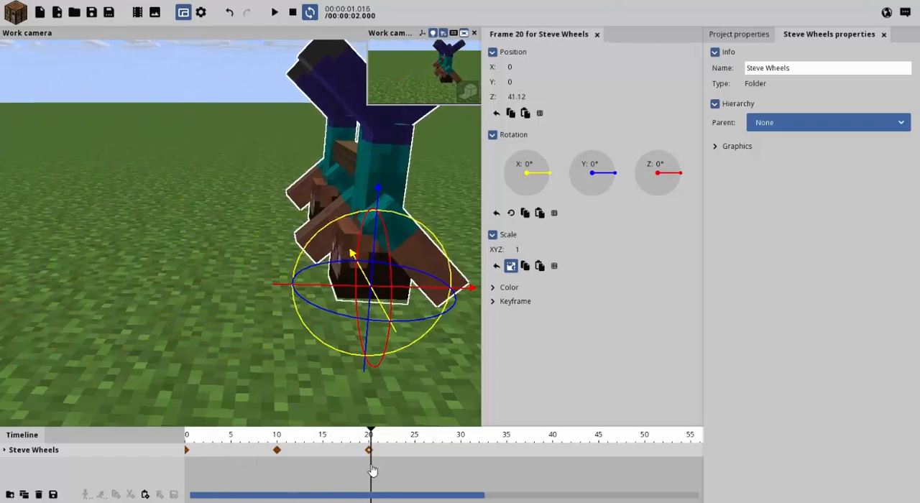
pyautogui.moveTo(257, 369); pyautogui.dragTo(396, 488)
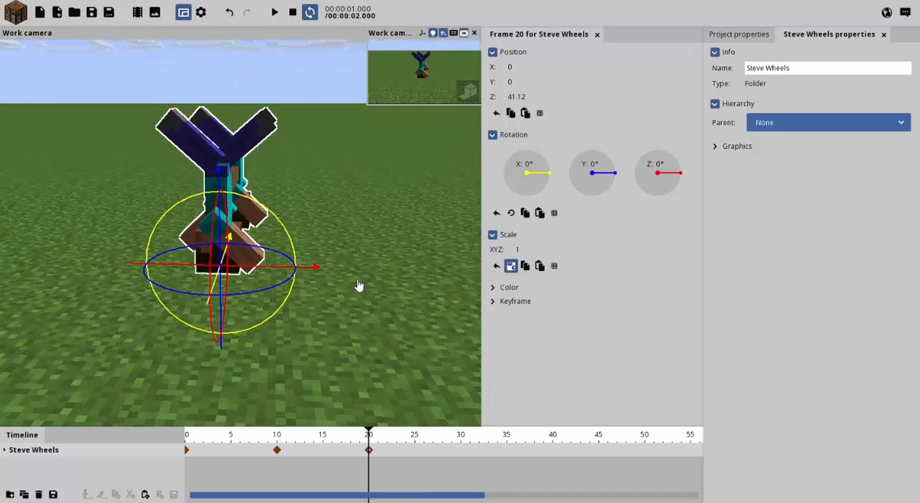
# At frame 30, move the Steve Wheels folder forward and fine-tune its Z position to 60.20.
pyautogui.press('w')
pyautogui.moveTo(359, 285); pyautogui.dragTo(359, 285, button='right')
pyautogui.press('q')
pyautogui.press('e')
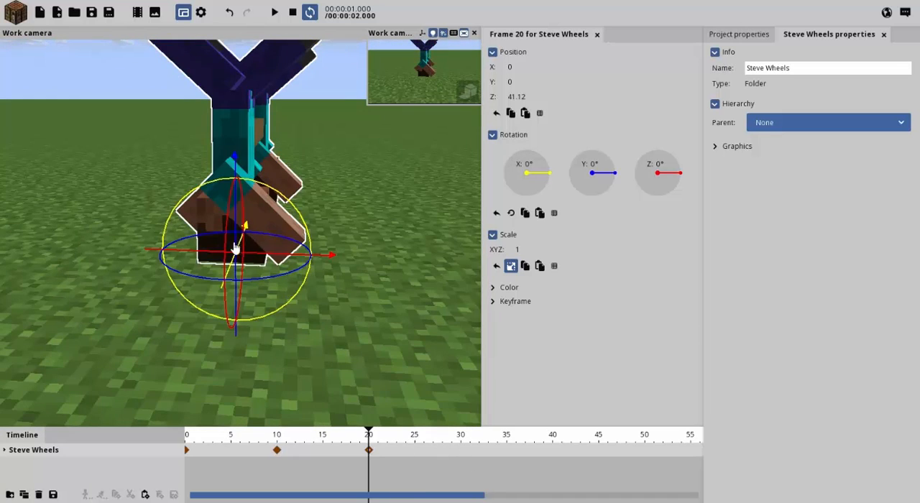
pyautogui.click(460, 444)
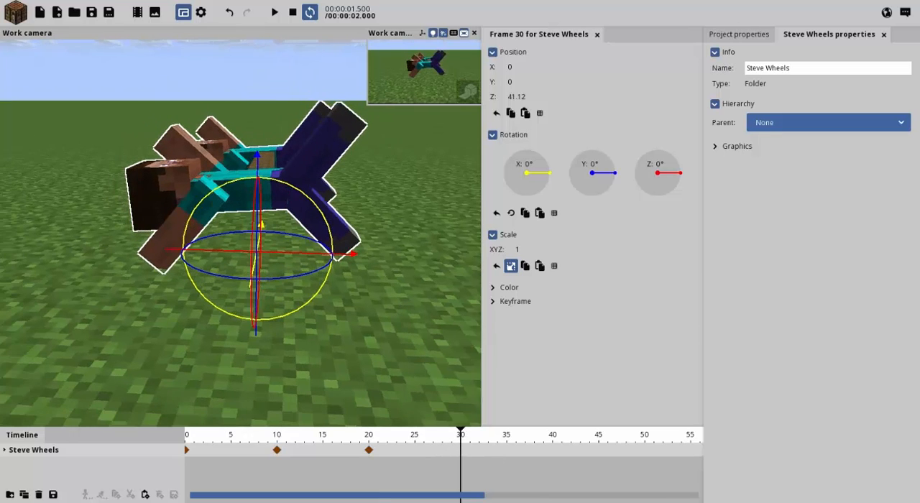
pyautogui.moveTo(306, 255); pyautogui.dragTo(466, 253)
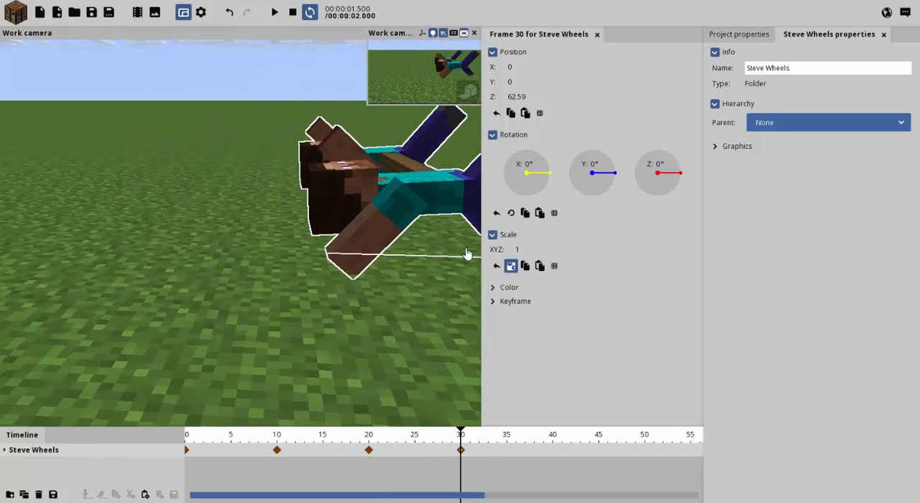
pyautogui.moveTo(463, 436)
pyautogui.mouseDown()
pyautogui.moveTo(373, 439)
pyautogui.moveTo(468, 439)
pyautogui.moveTo(460, 438)
pyautogui.mouseUp()
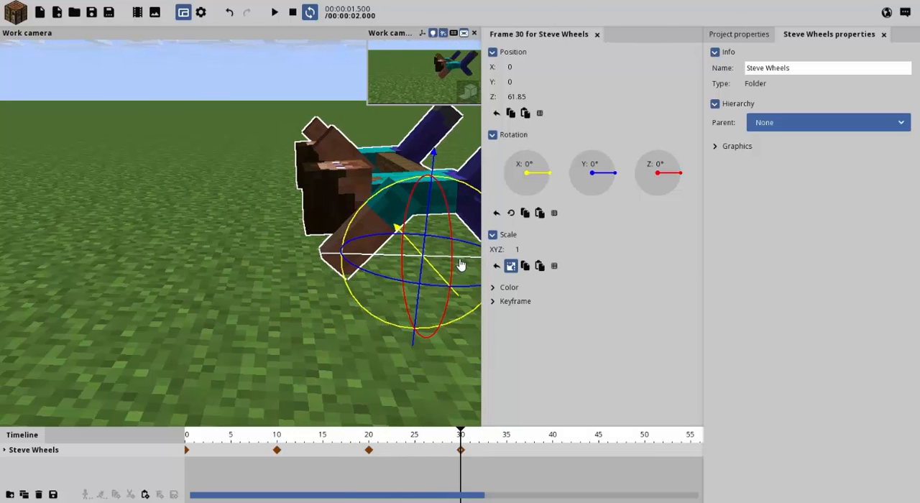
pyautogui.moveTo(461, 264); pyautogui.dragTo(454, 265)
pyautogui.press('s')
pyautogui.press('d')
pyautogui.moveTo(395, 362); pyautogui.dragTo(395, 362, button='right')
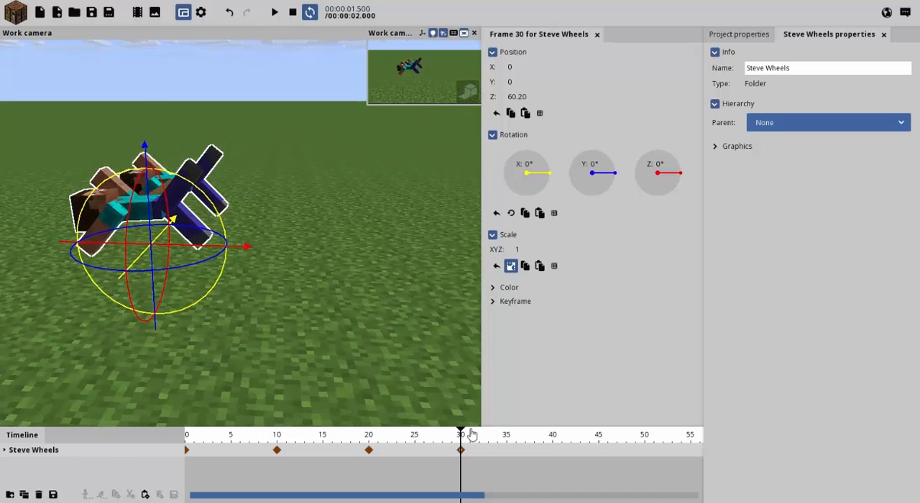
# Compare the foot contact at frames 30 and 40, and move the Steve Wheels folder forward to Z position 78.96 at frame 40.
pyautogui.click(553, 440)
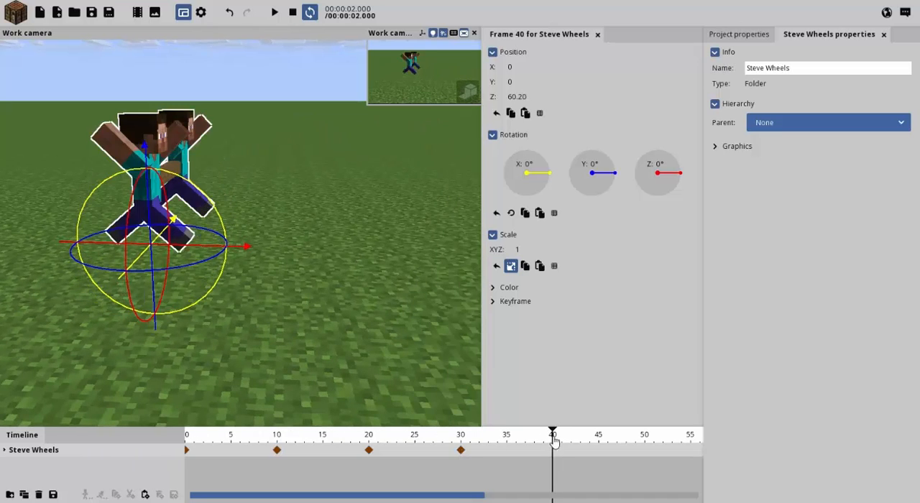
pyautogui.click(461, 441)
pyautogui.moveTo(431, 395); pyautogui.dragTo(456, 411, button='right')
pyautogui.press('w')
pyautogui.press('d')
pyautogui.press('s')
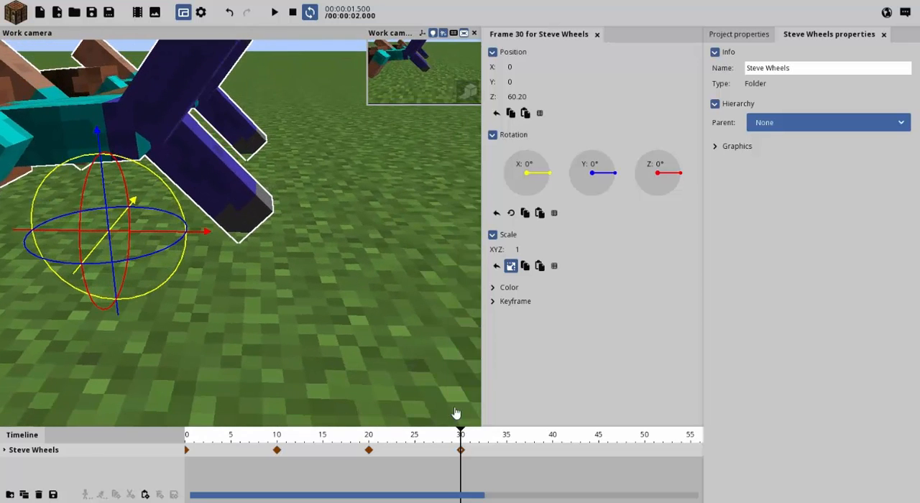
pyautogui.click(548, 449)
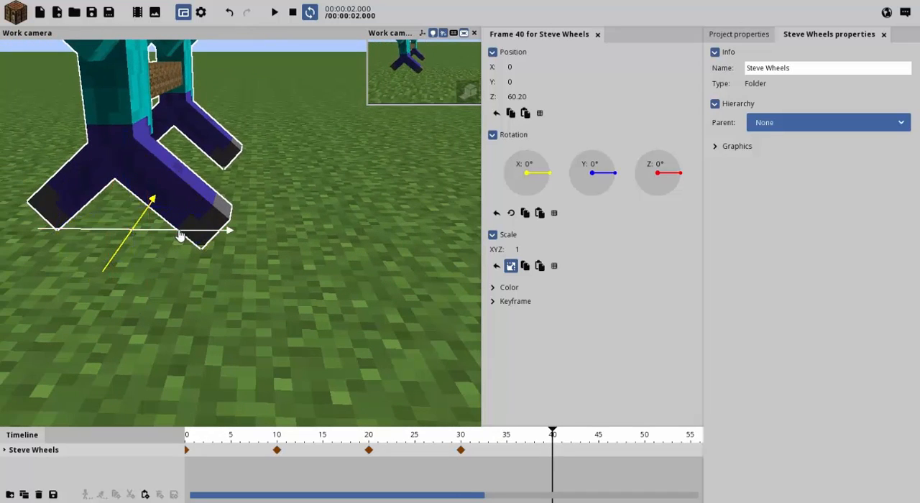
pyautogui.moveTo(180, 236); pyautogui.dragTo(363, 230)
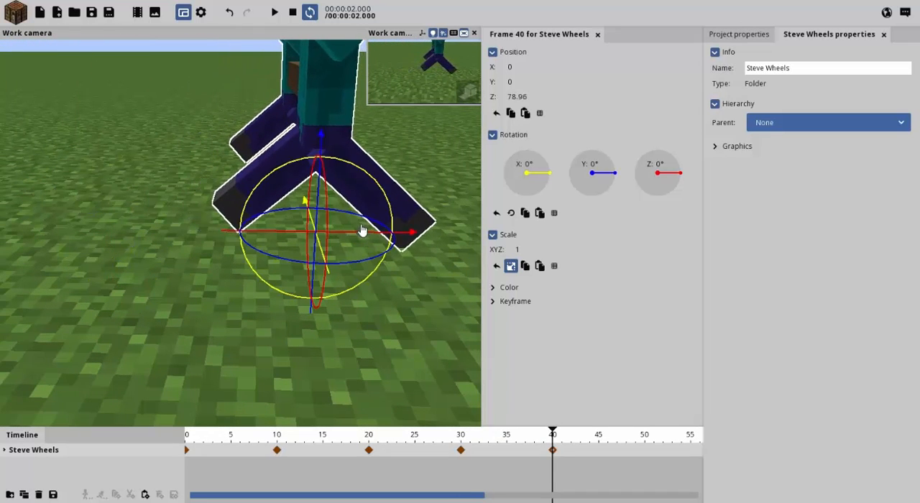
# Deselect the Steve Wheels folder, play the looping animation, and examine the rolling motion from several camera angles.
pyautogui.click(354, 346)
pyautogui.press('s')
pyautogui.moveTo(354, 346); pyautogui.dragTo(354, 346, button='right')
pyautogui.press('space')
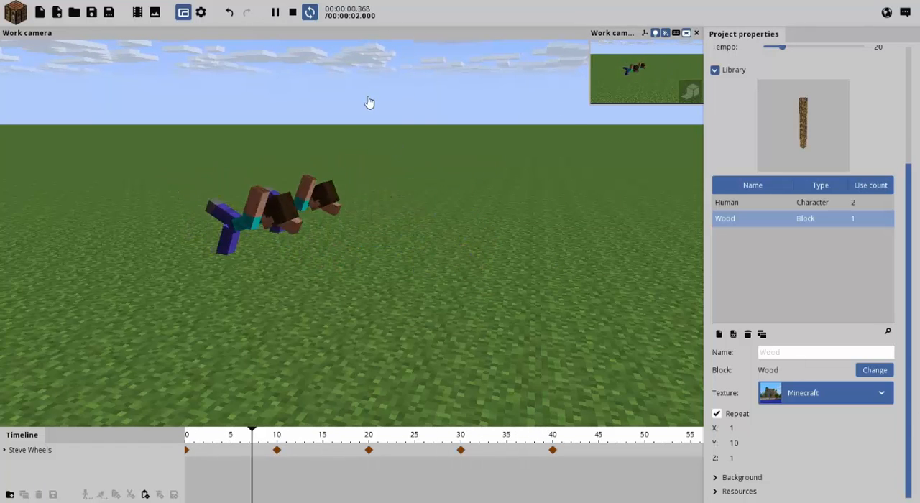
pyautogui.moveTo(437, 107); pyautogui.dragTo(363, 129, button='right')
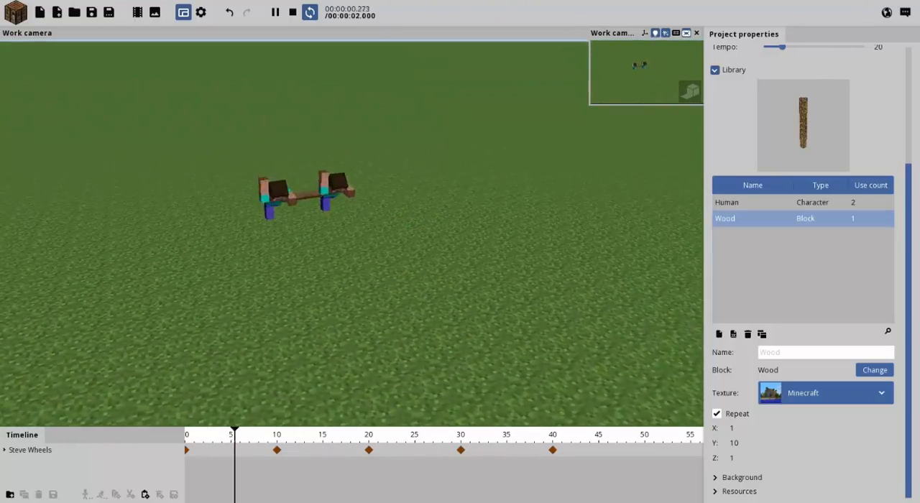
pyautogui.moveTo(363, 129)
pyautogui.mouseDown(button='right')
pyautogui.moveTo(360, 169)
pyautogui.moveTo(349, 125)
pyautogui.moveTo(370, 140)
pyautogui.mouseUp(button='right')
pyautogui.moveTo(427, 101)
pyautogui.mouseDown(button='right')
pyautogui.moveTo(406, 92)
pyautogui.moveTo(449, 124)
pyautogui.moveTo(427, 100)
pyautogui.mouseUp(button='right')
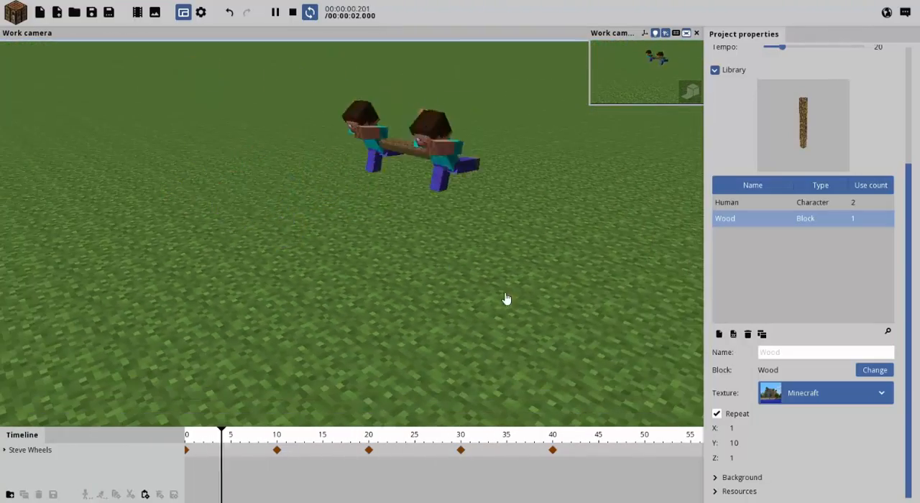
pyautogui.moveTo(507, 300); pyautogui.dragTo(495, 304, button='right')
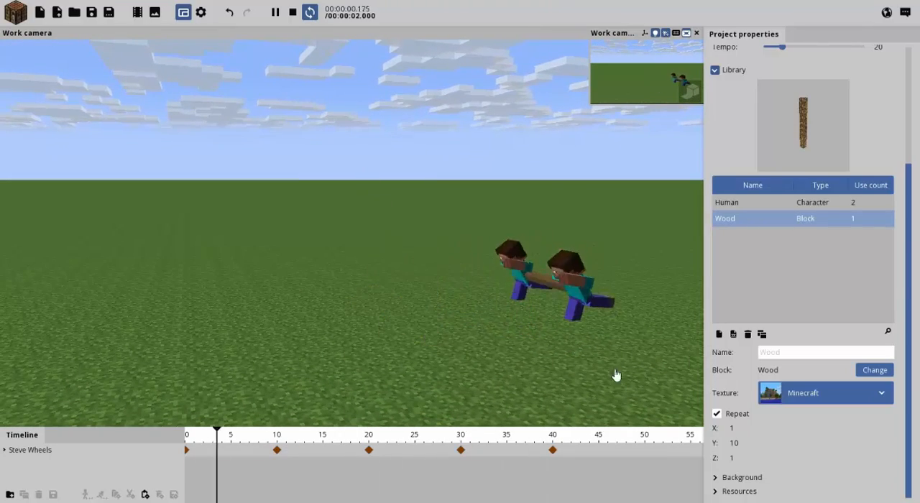
pyautogui.press('s')
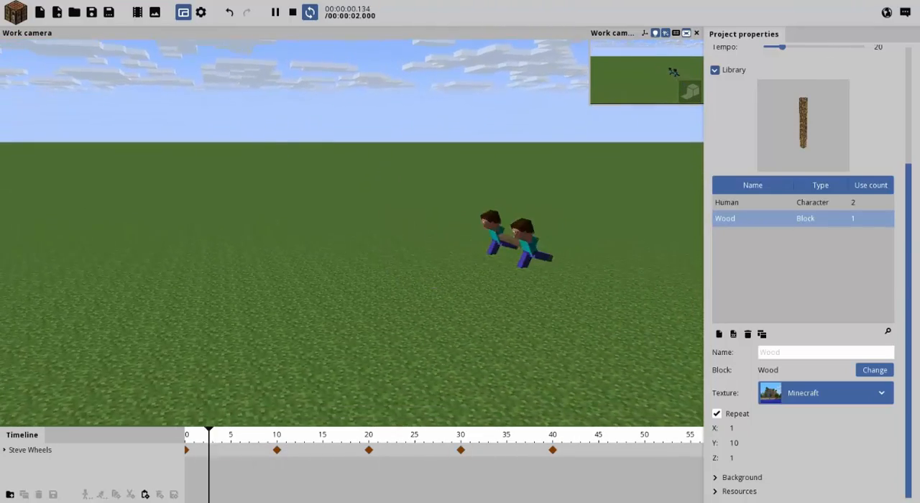